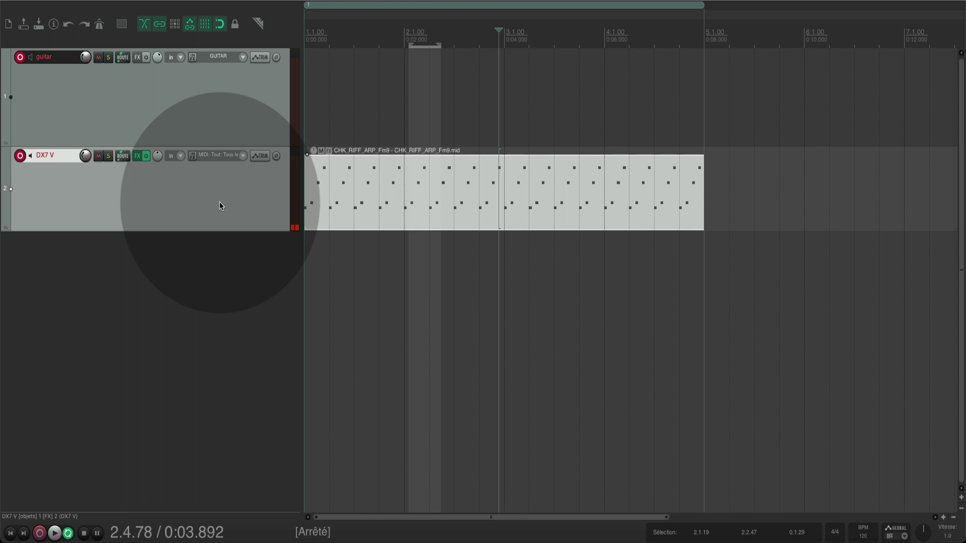
Step: Open the DX7 V track's pan law settings and review the pan modes, keeping the project default (Balance stéréo)
{"action": "mouse_move", "coordinate": [157, 157]}
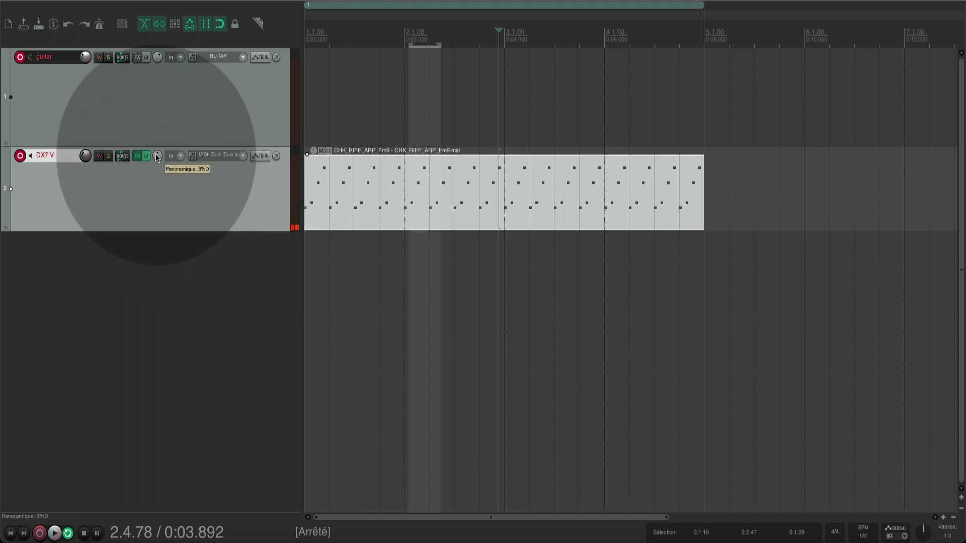
{"action": "right_click", "coordinate": [157, 157]}
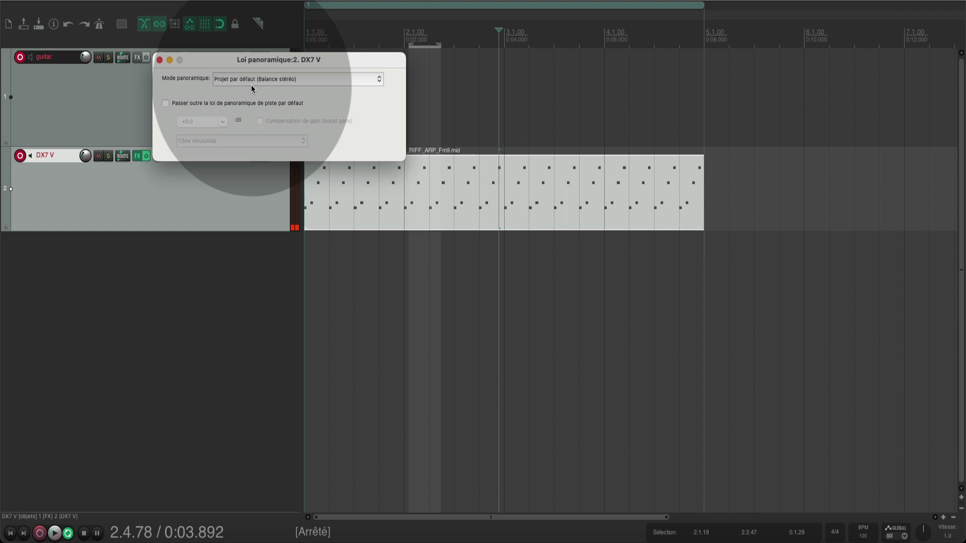
{"action": "left_click", "coordinate": [247, 81]}
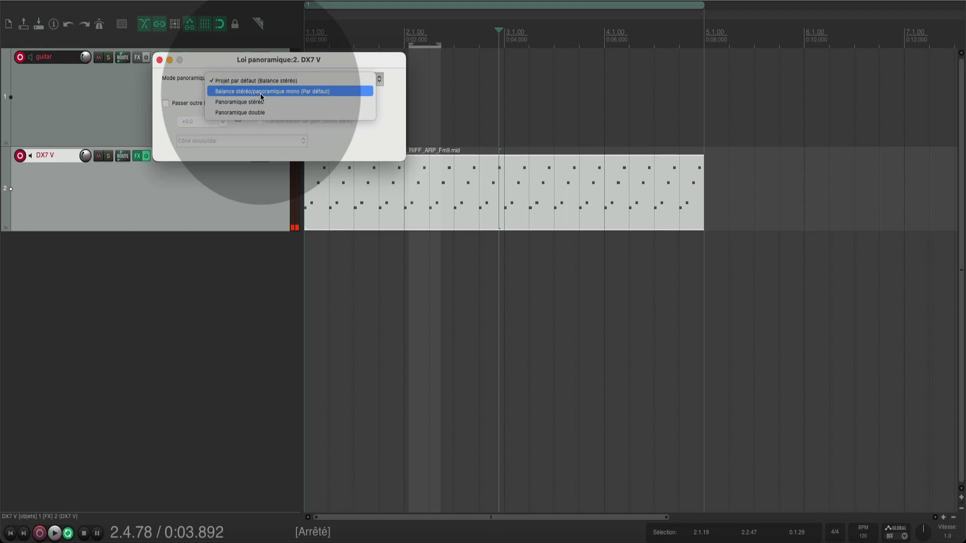
{"action": "left_click", "coordinate": [192, 89]}
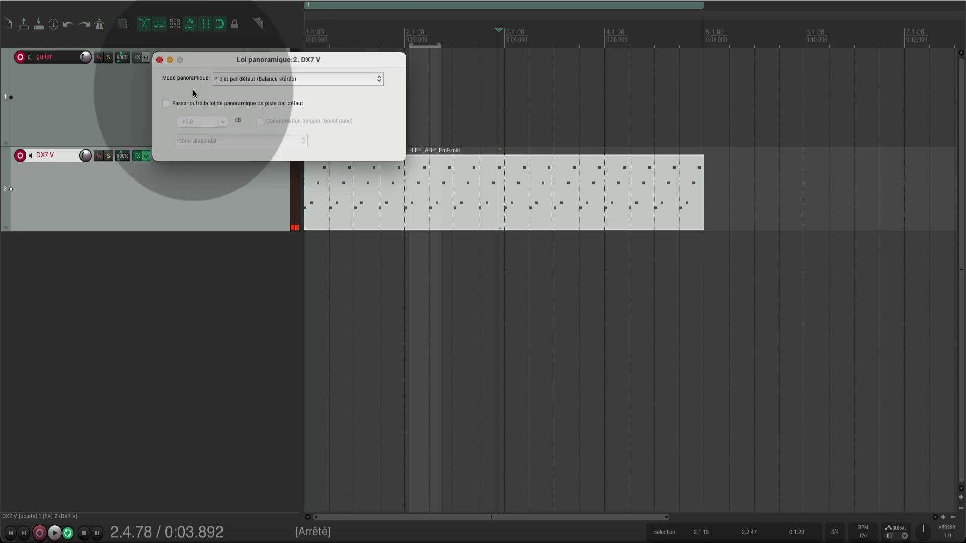
Step: Override the DX7 V track's default pan law with -6.0 dB and look at the taper curve options
{"action": "left_click", "coordinate": [221, 103]}
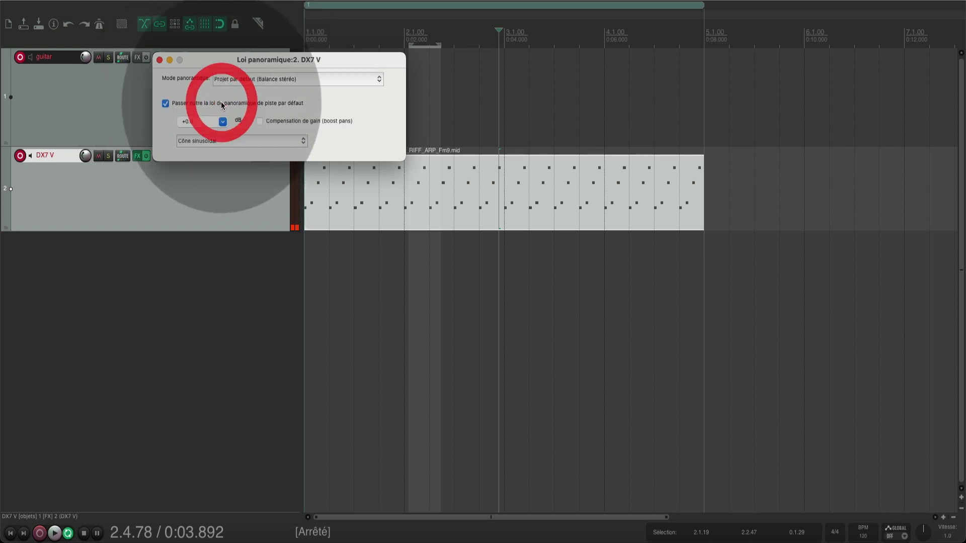
{"action": "left_click", "coordinate": [223, 121]}
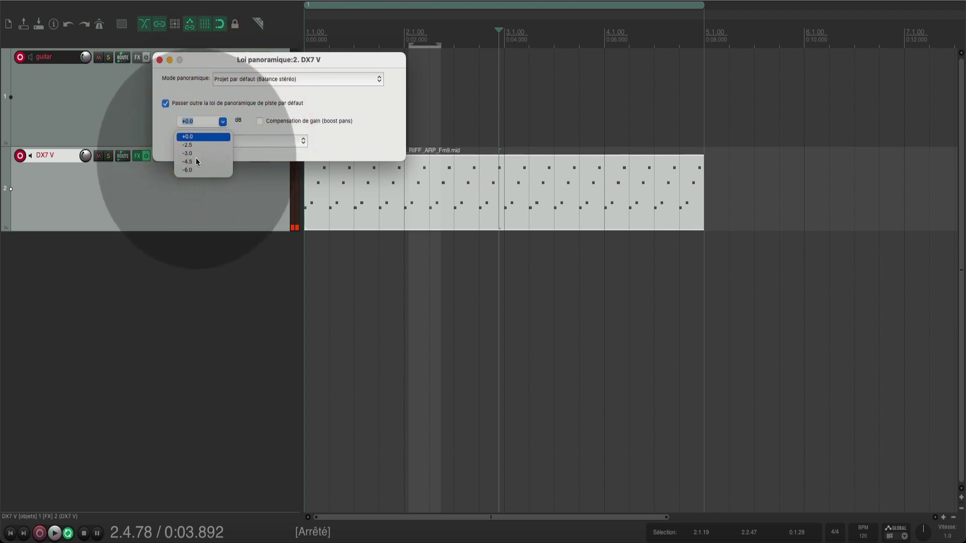
{"action": "left_click", "coordinate": [196, 170]}
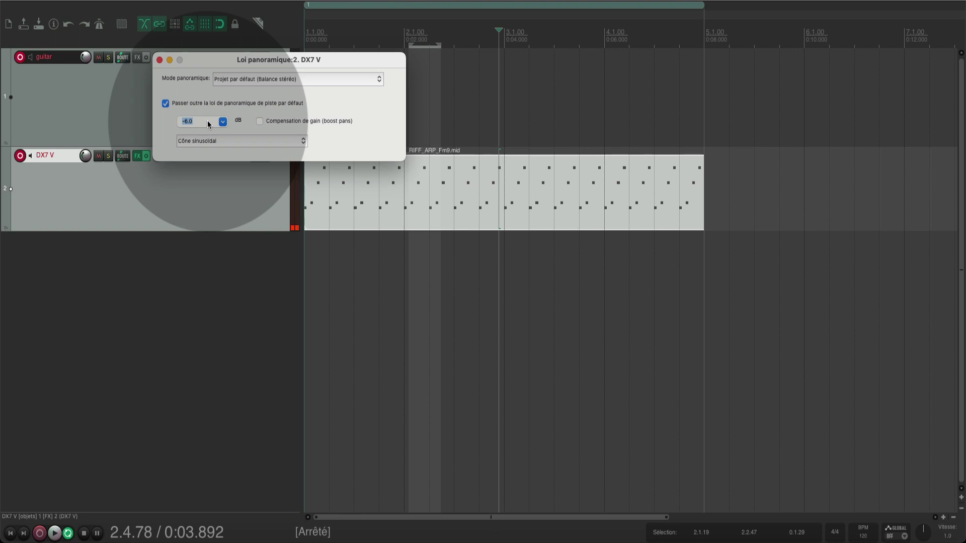
{"action": "left_click", "coordinate": [271, 121]}
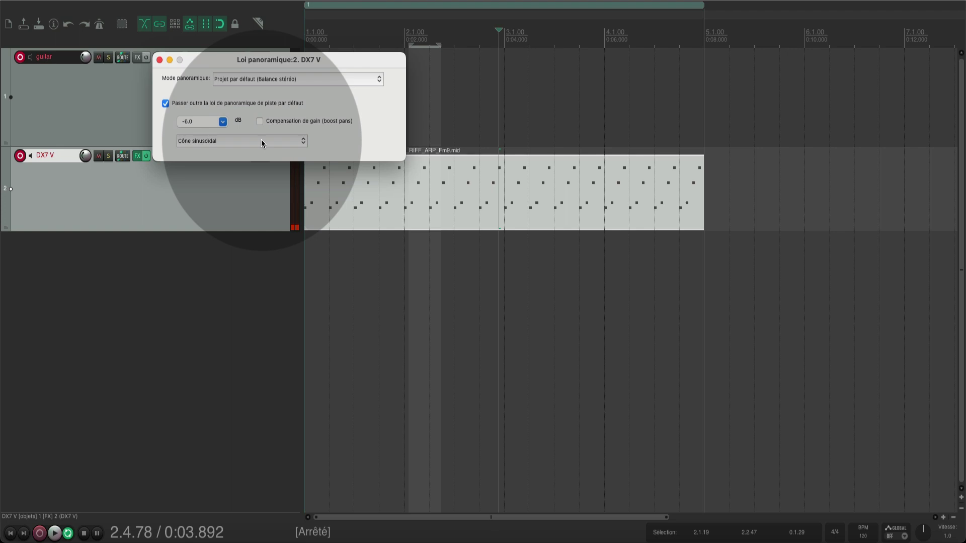
{"action": "left_click", "coordinate": [262, 141]}
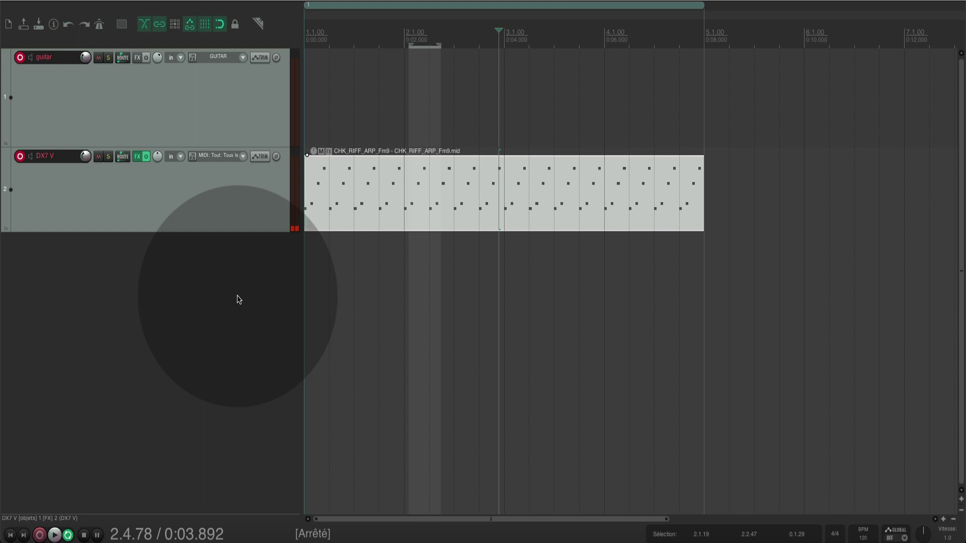
Step: Zoom the timeline out and move the track selection to DX7 V and back to guitar
{"action": "key", "text": "minus"}
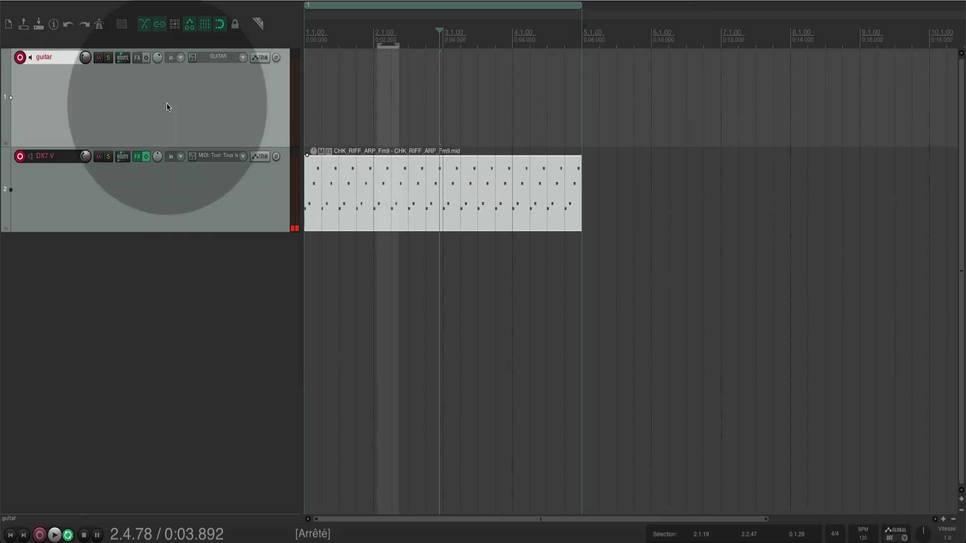
{"action": "key", "text": "Down"}
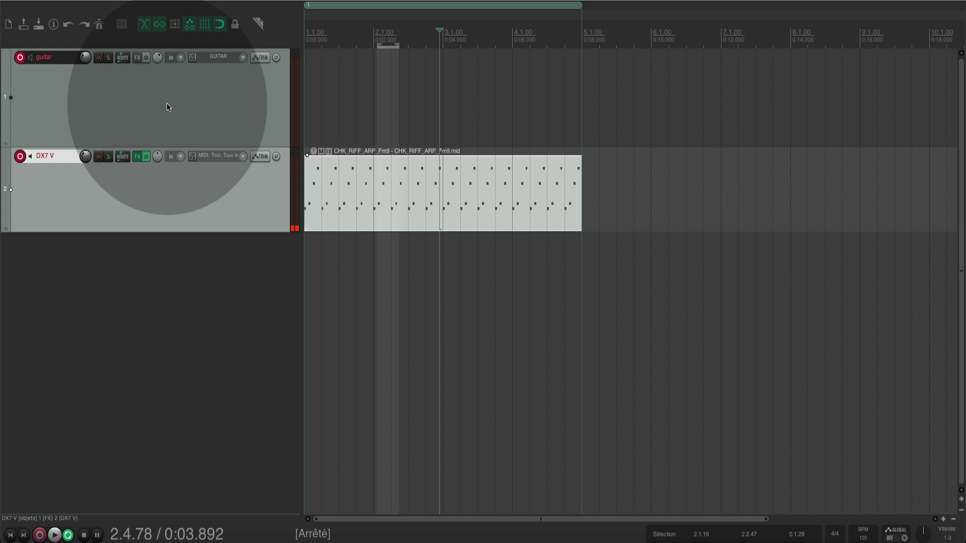
{"action": "key", "text": "Up"}
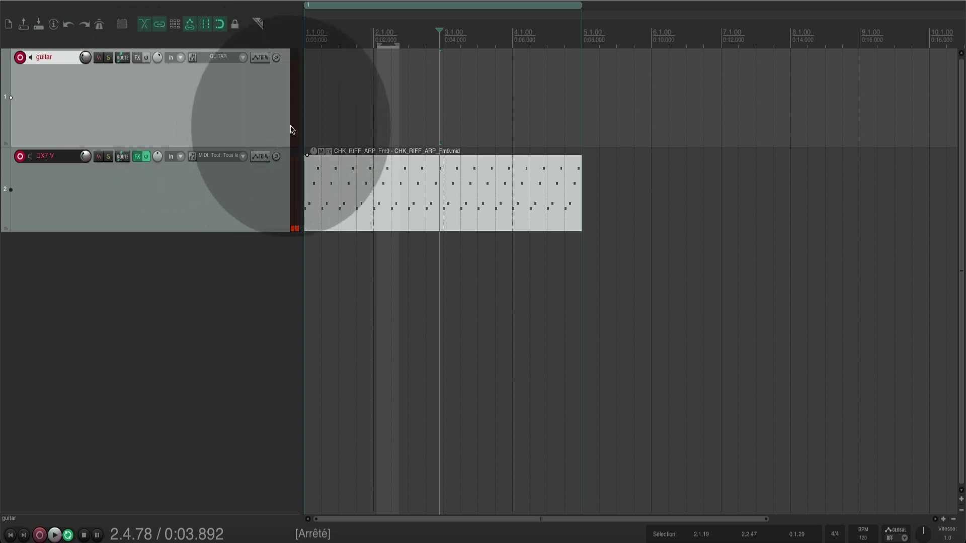
Step: Widen the track control area slightly and enlarge the guitar and DX7 V tracks until together they fill the arrange view's height
{"action": "left_click_drag", "start_coordinate": [302, 131], "coordinate": [272, 161]}
{"action": "left_click_drag", "start_coordinate": [241, 247], "coordinate": [241, 268]}
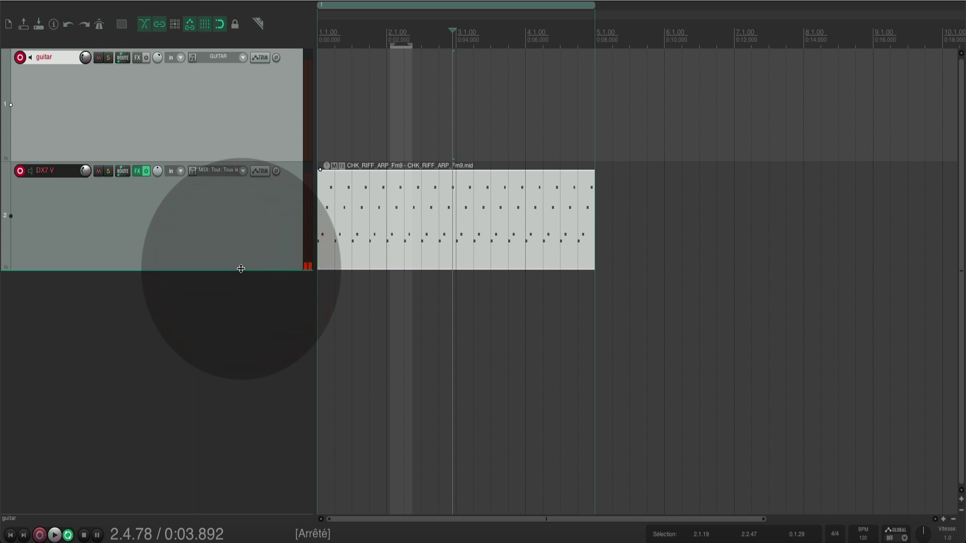
{"action": "left_click_drag", "start_coordinate": [231, 162], "coordinate": [228, 84]}
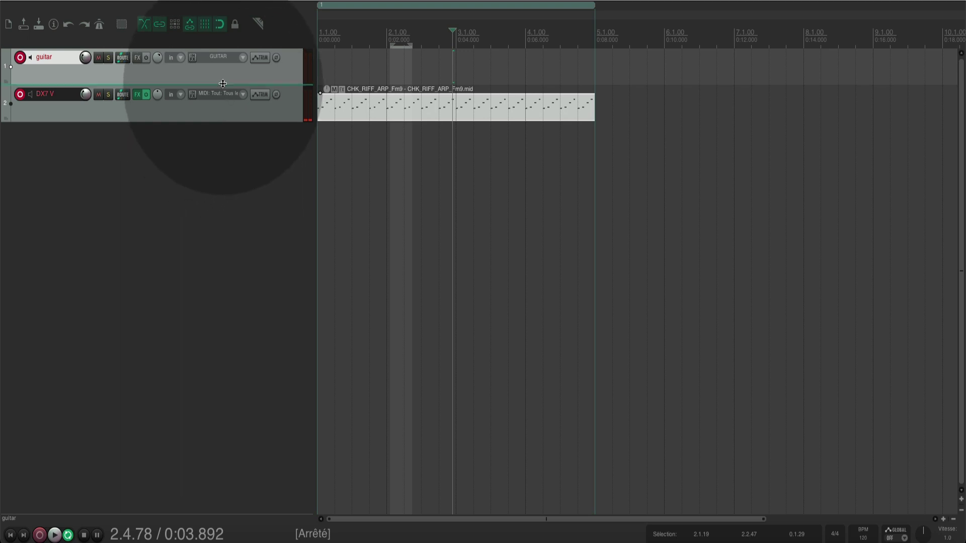
{"action": "left_click_drag", "start_coordinate": [223, 84], "coordinate": [216, 195]}
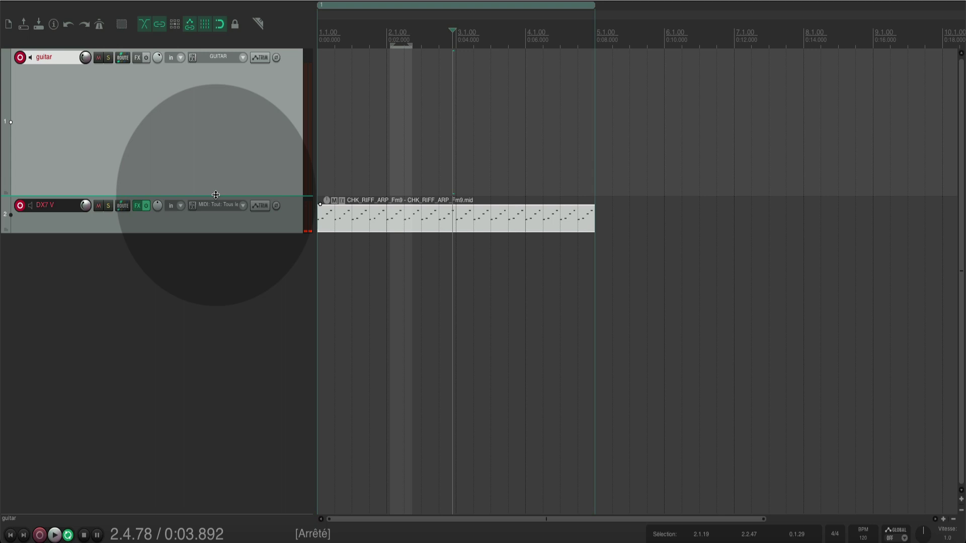
{"action": "left_click_drag", "start_coordinate": [215, 194], "coordinate": [215, 290]}
{"action": "double_click", "coordinate": [215, 290]}
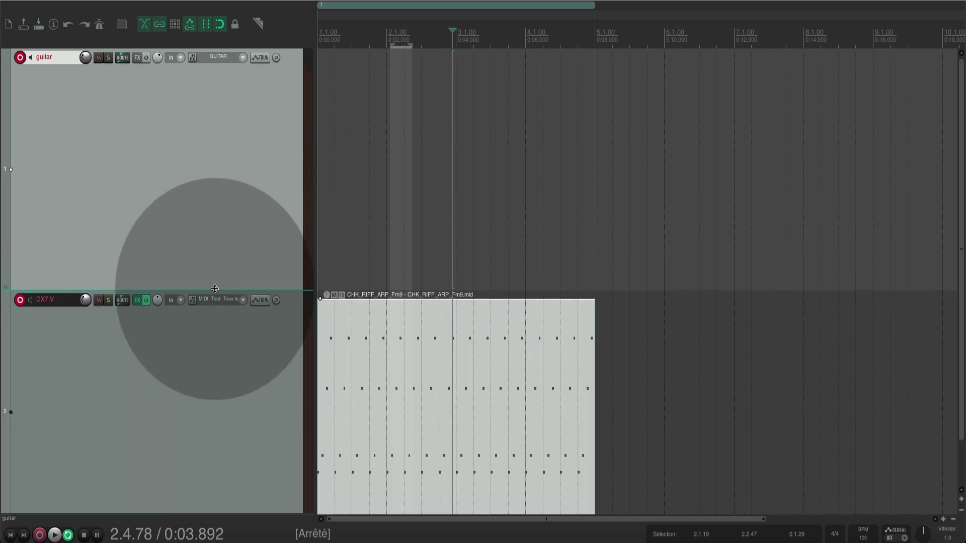
Step: Reduce the heights of the guitar and DX7 V tracks so both fit fully in the arrange view
{"action": "key", "text": "ctrl+z"}
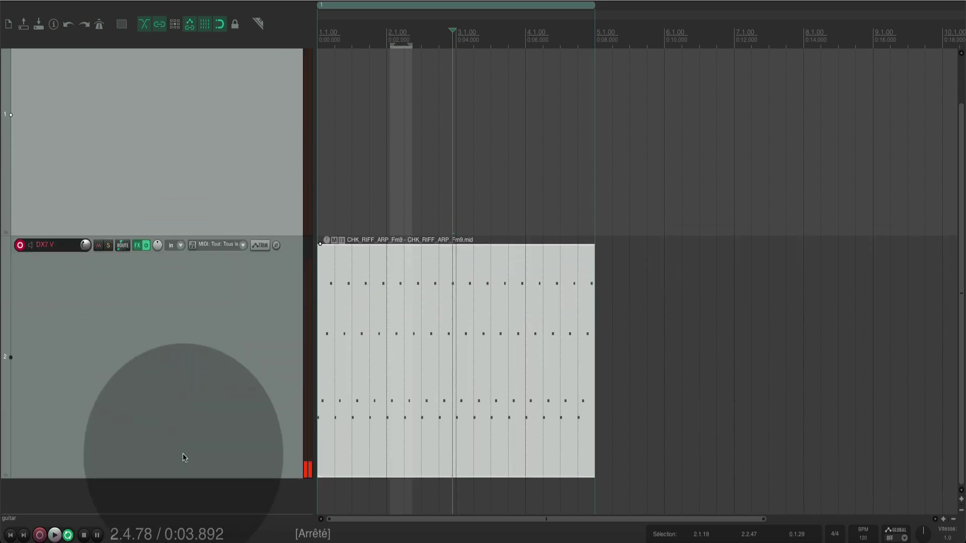
{"action": "key", "text": "ctrl+shift+z"}
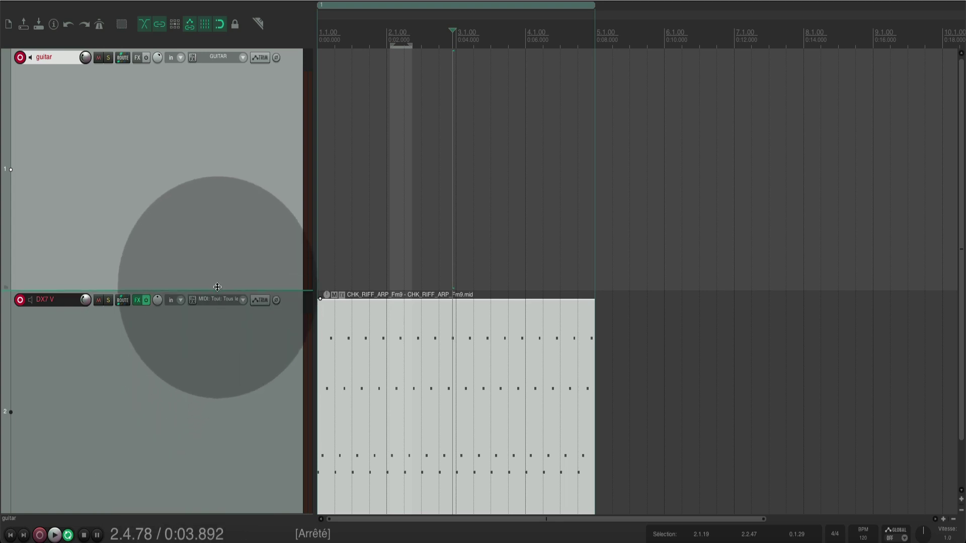
{"action": "left_click_drag", "start_coordinate": [215, 290], "coordinate": [243, 157]}
{"action": "double_click", "coordinate": [243, 157]}
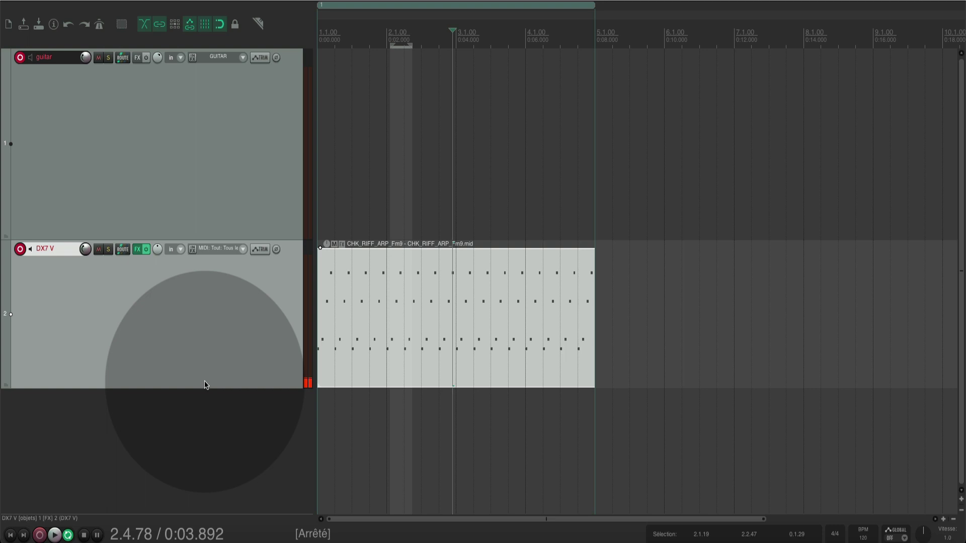
Step: Toggle the tracks repeatedly between minimised and their previous heights
{"action": "key", "text": "grave"}
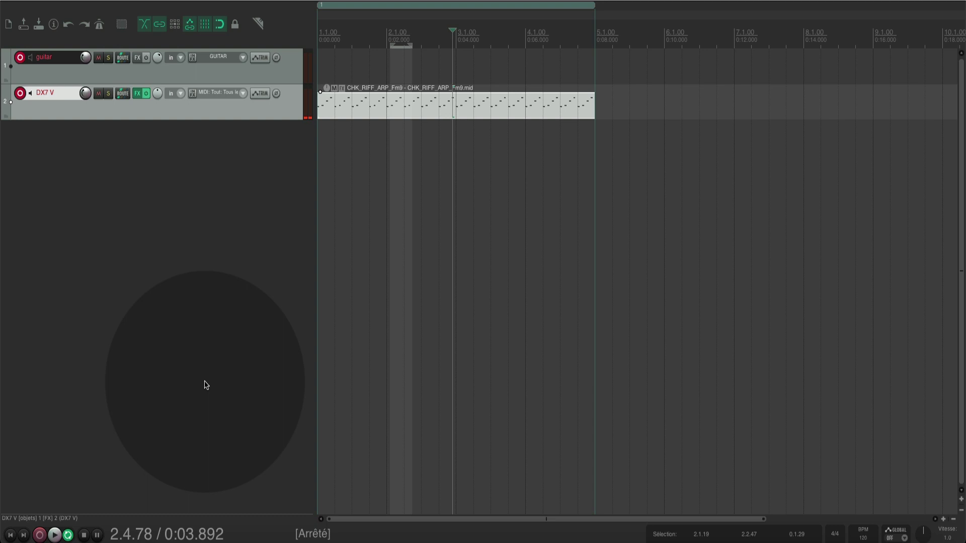
{"action": "key", "text": "grave"}
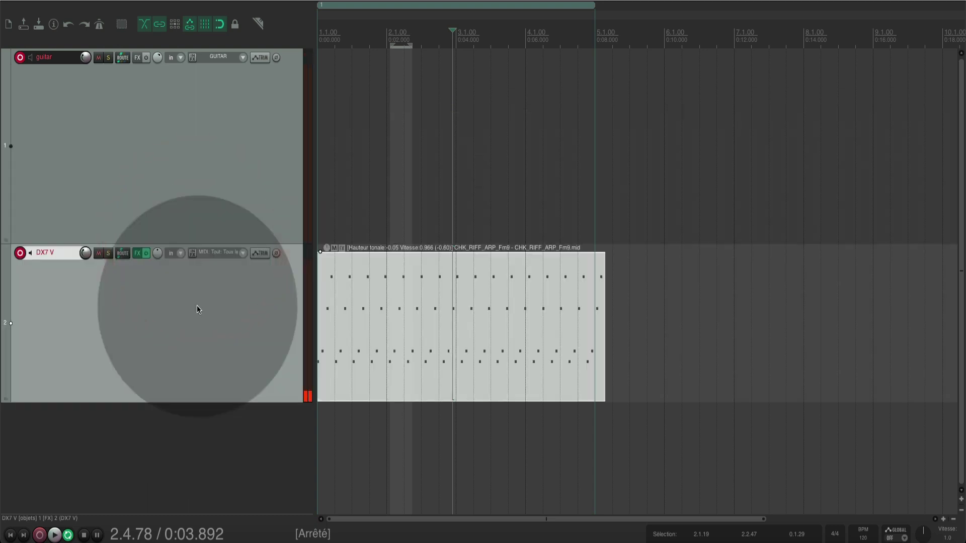
{"action": "key", "text": "grave"}
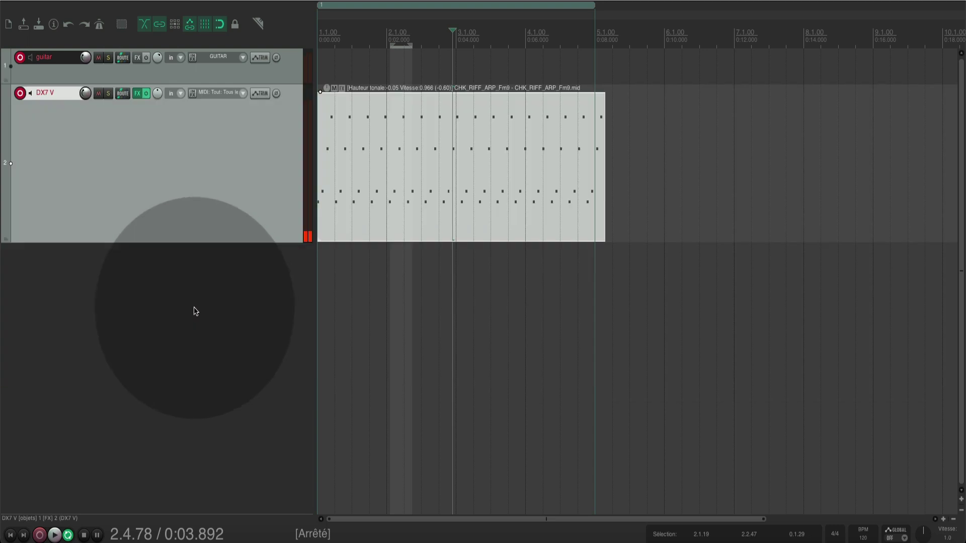
{"action": "key", "text": "grave"}
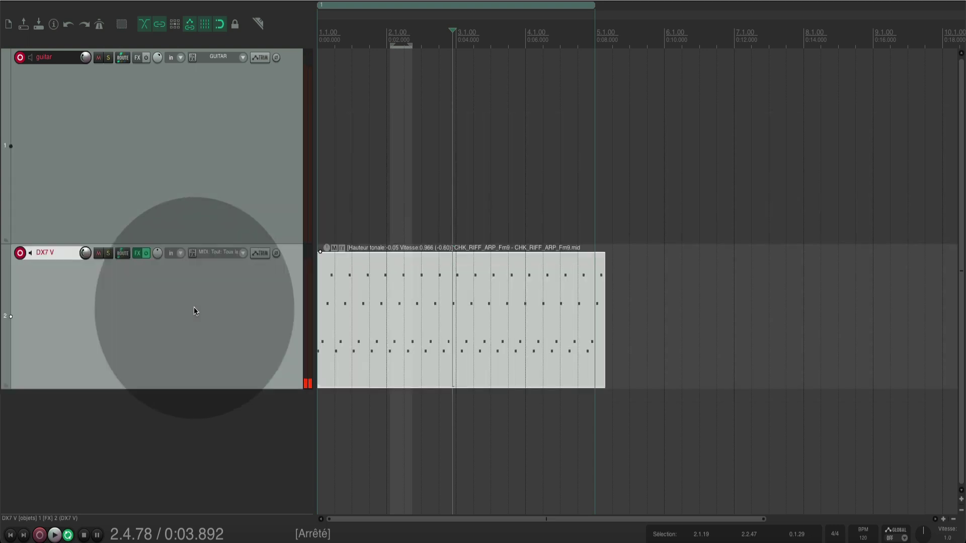
{"action": "key", "text": "grave"}
{"action": "key", "text": "grave"}
{"action": "key", "text": "grave"}
Step: Apply the track height lock to the guitar track and shrink the DX7 V track to its minimum height
{"action": "left_click", "coordinate": [141, 160]}
{"action": "left_click", "coordinate": [129, 118]}
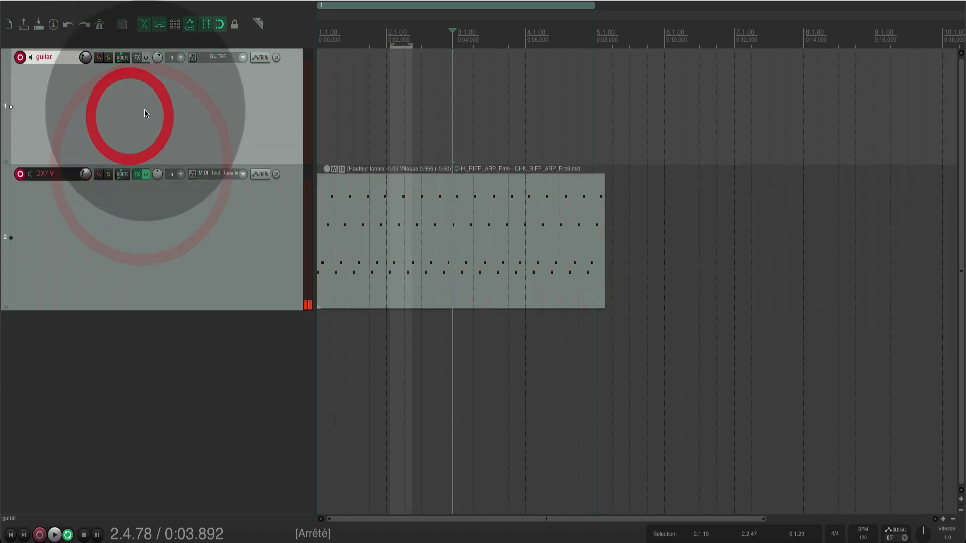
{"action": "left_click", "coordinate": [107, 106]}
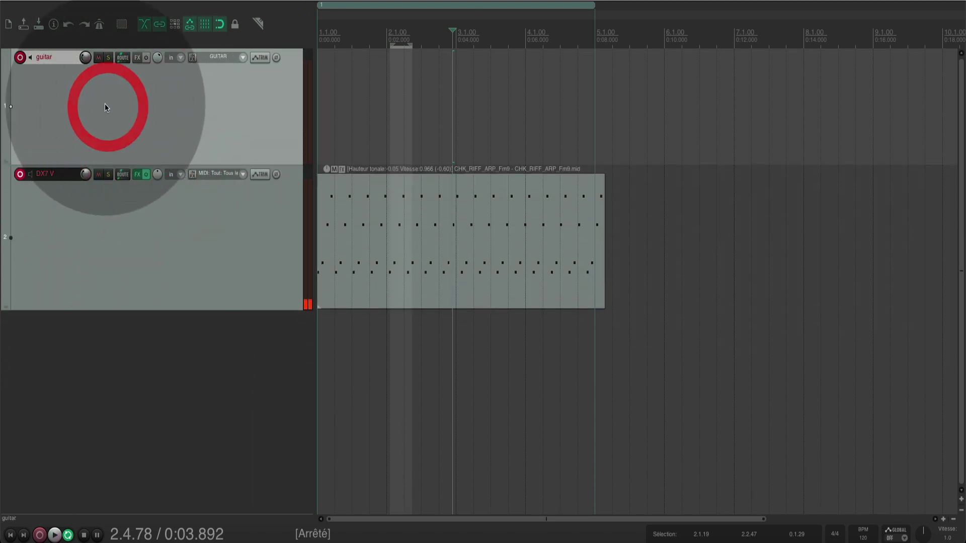
{"action": "right_click", "coordinate": [105, 107]}
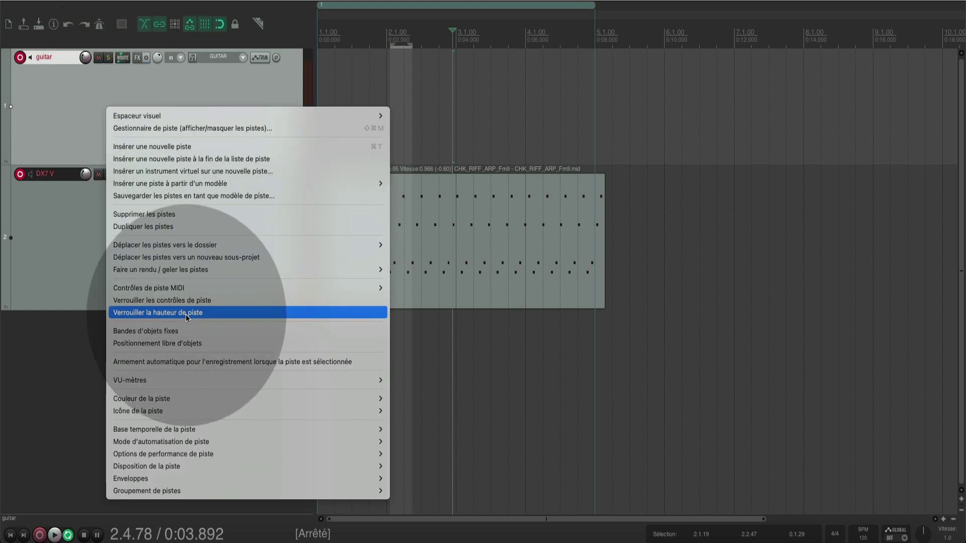
{"action": "left_click", "coordinate": [185, 315]}
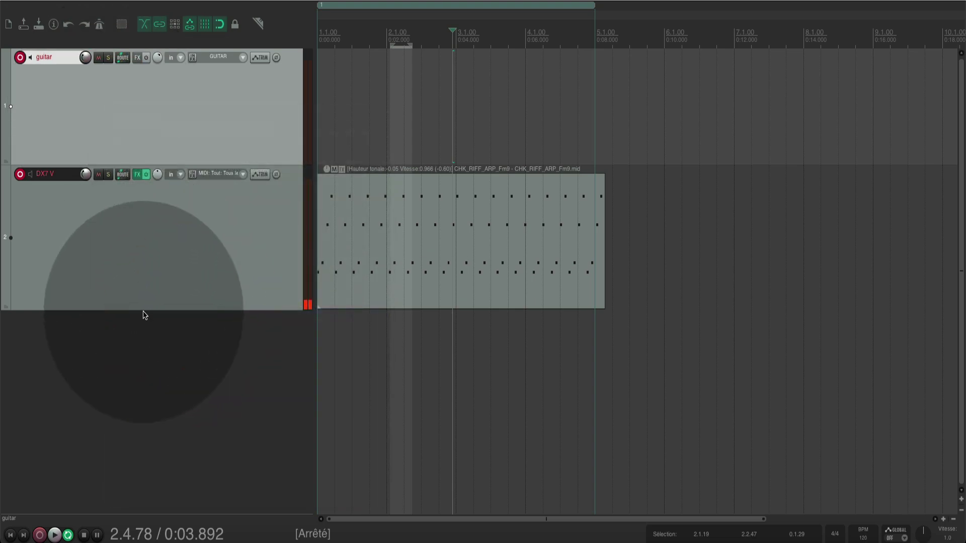
{"action": "left_click_drag", "start_coordinate": [144, 309], "coordinate": [171, 115]}
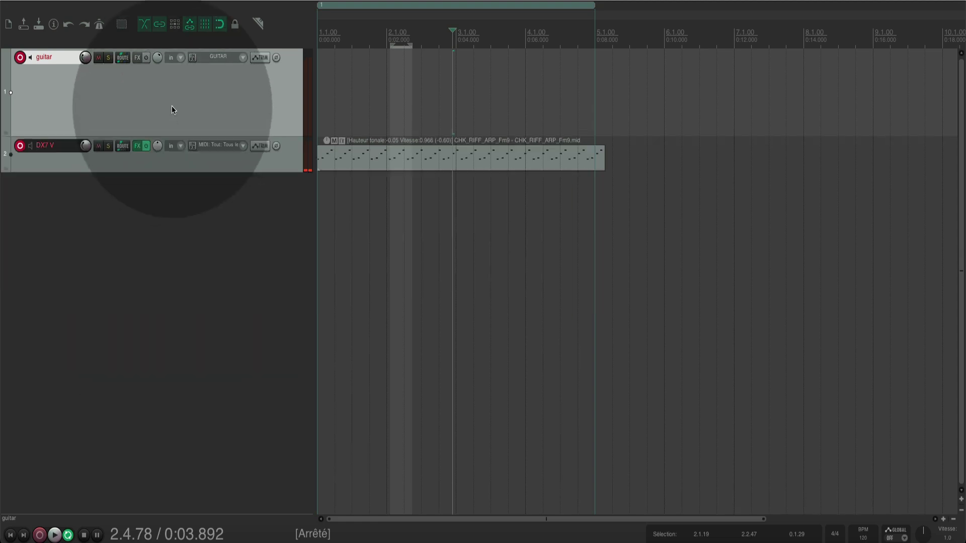
Step: Lock the guitar track's controls and try to operate its volume, pan and envelope controls
{"action": "right_click", "coordinate": [139, 89]}
{"action": "left_click", "coordinate": [231, 281]}
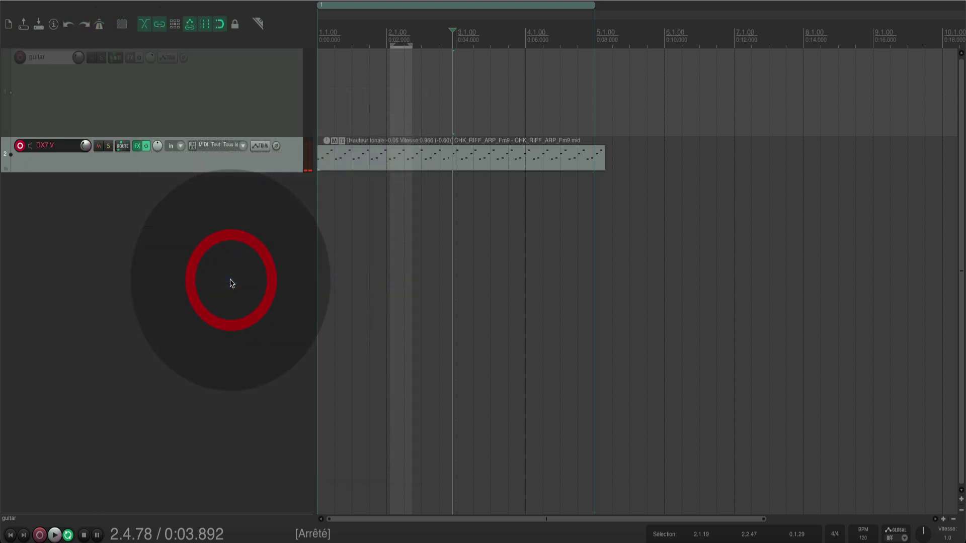
{"action": "left_click", "coordinate": [147, 59]}
{"action": "left_click", "coordinate": [76, 58]}
{"action": "left_click", "coordinate": [143, 60]}
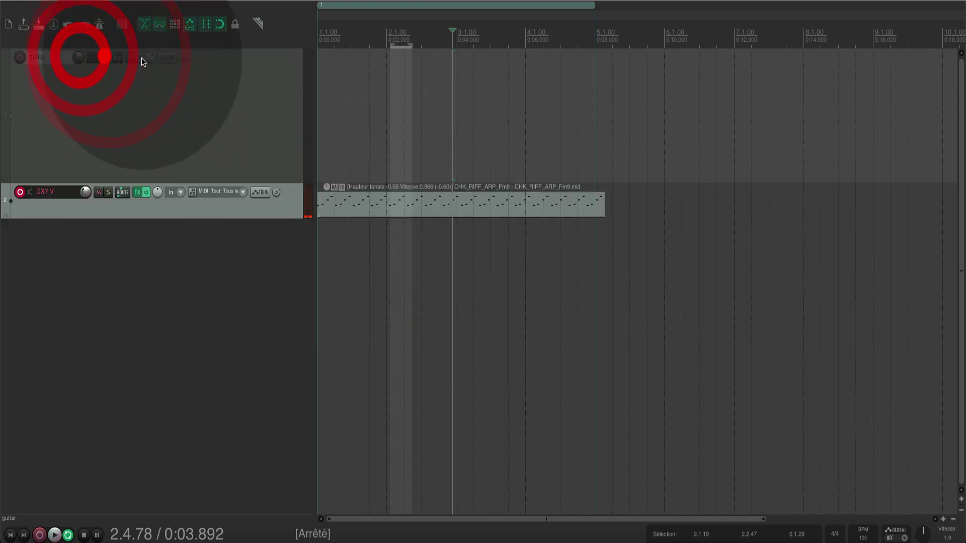
{"action": "left_click", "coordinate": [171, 61]}
Step: Unlock the guitar track's controls
{"action": "right_click", "coordinate": [155, 100]}
{"action": "left_click", "coordinate": [236, 293]}
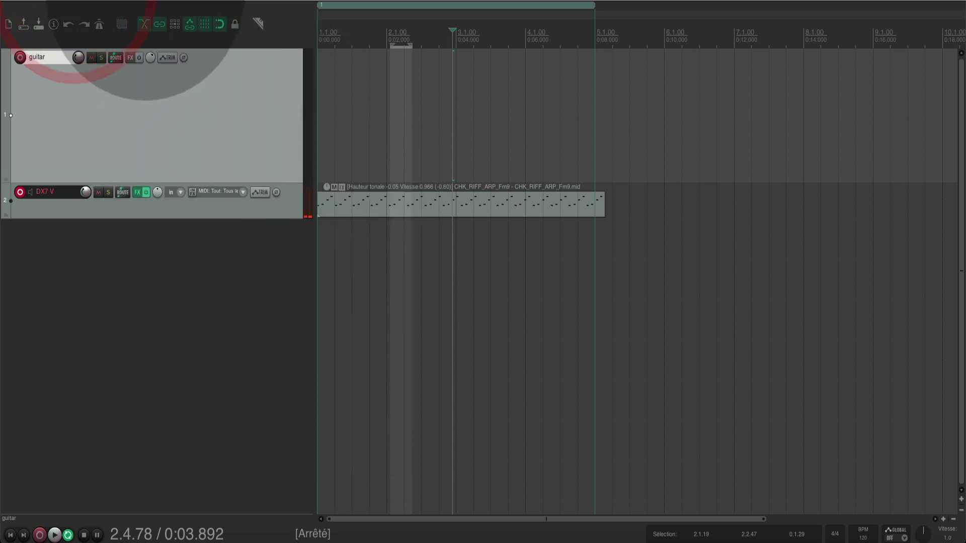
Step: Zoom the timeline in with the Zoom avant command, and zoom back out until measure 11 is visible
{"action": "left_click", "coordinate": [140, 1]}
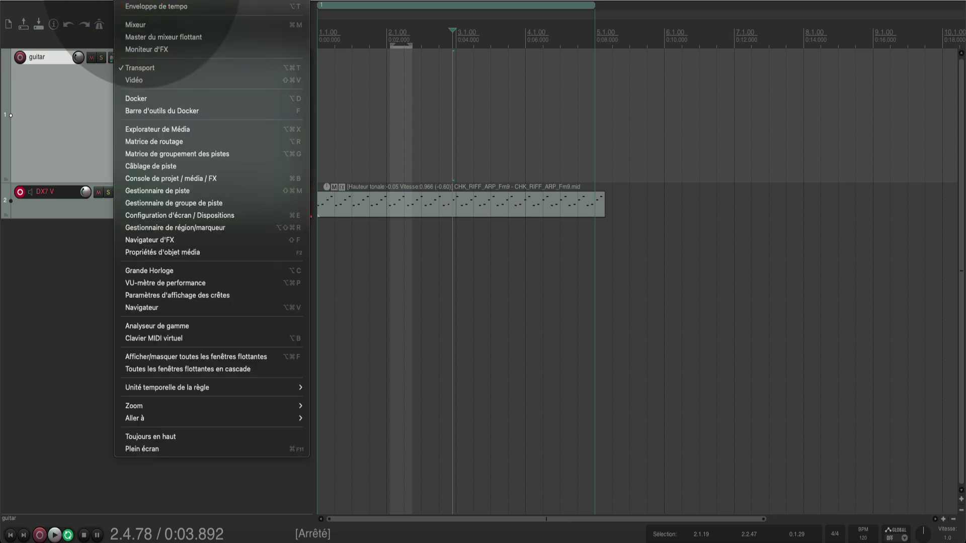
{"action": "mouse_move", "coordinate": [190, 410]}
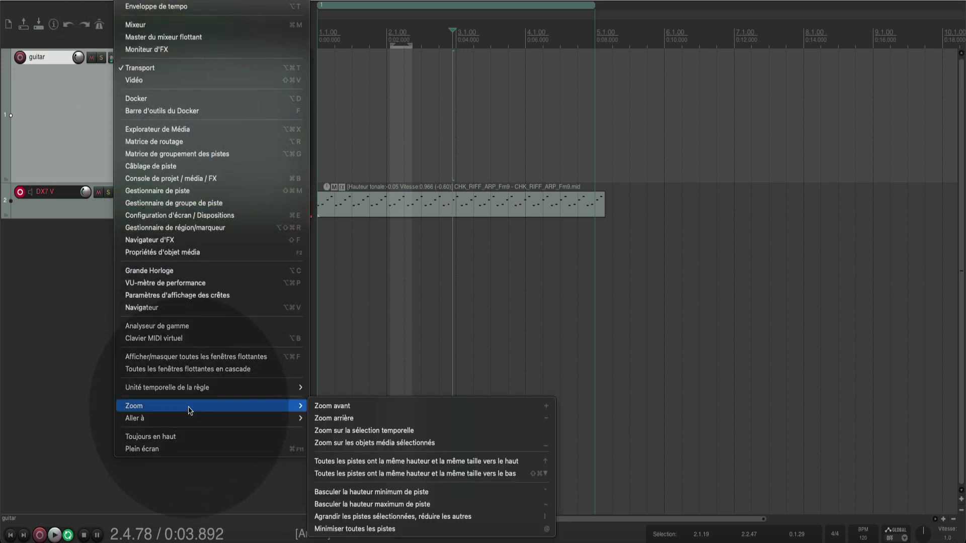
{"action": "left_click", "coordinate": [346, 406]}
{"action": "scroll", "coordinate": [353, 402], "scroll_direction": "up", "scroll_amount": 2}
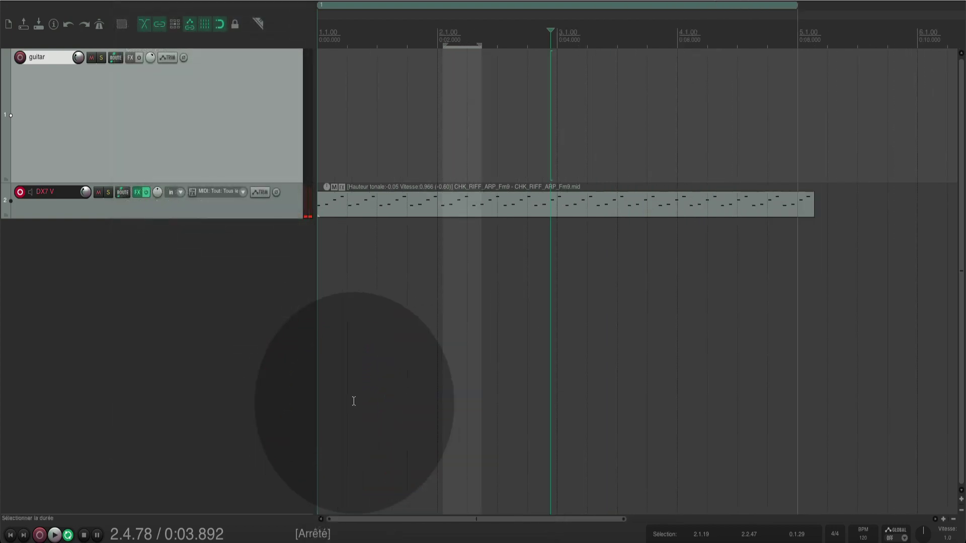
{"action": "scroll", "coordinate": [353, 400], "scroll_direction": "down", "scroll_amount": 4}
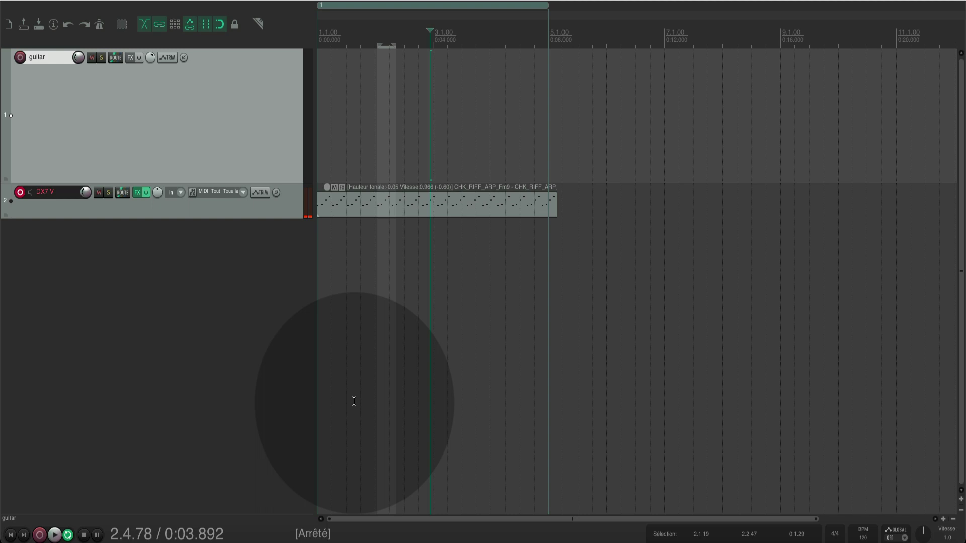
Step: Zoom the timeline in and out, and zoom it to the current time selection and back out to measure 4
{"action": "scroll", "coordinate": [181, 319], "scroll_direction": "up", "scroll_amount": 5}
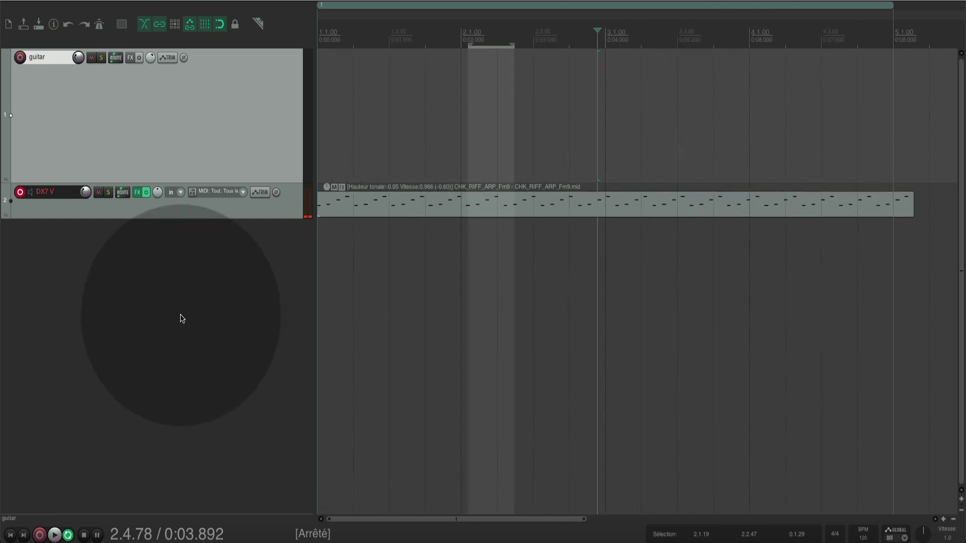
{"action": "scroll", "coordinate": [182, 319], "scroll_direction": "down", "scroll_amount": 4}
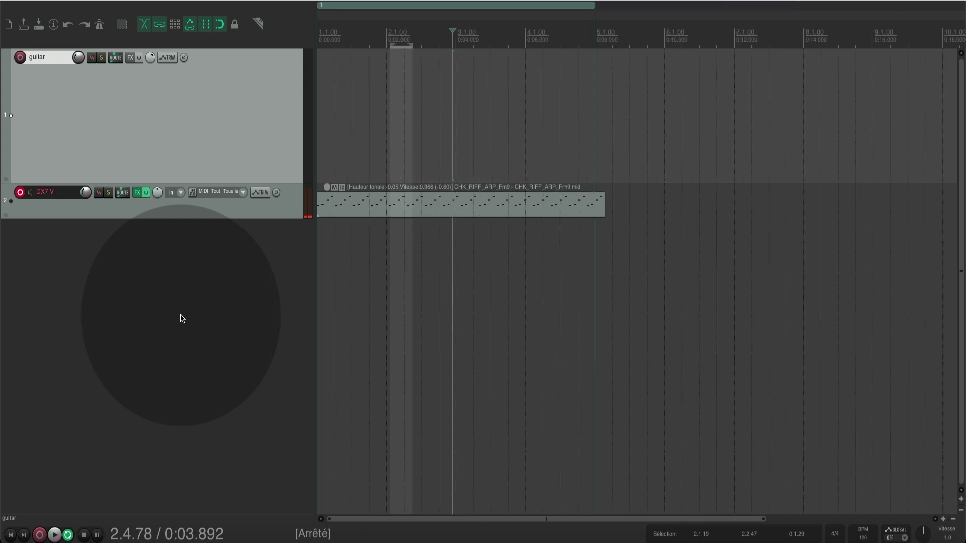
{"action": "key", "text": "ctrl+Page_Up"}
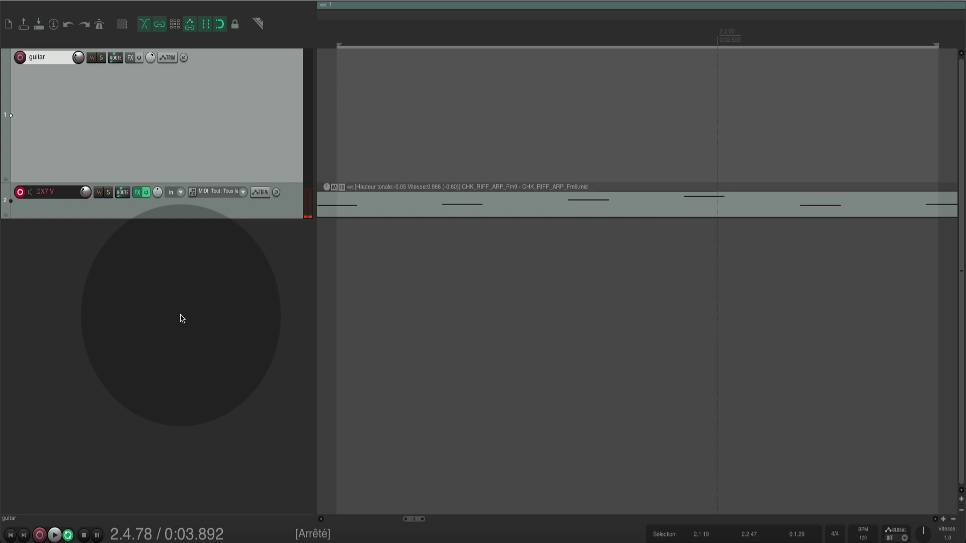
{"action": "scroll", "coordinate": [182, 319], "scroll_direction": "down", "scroll_amount": 6}
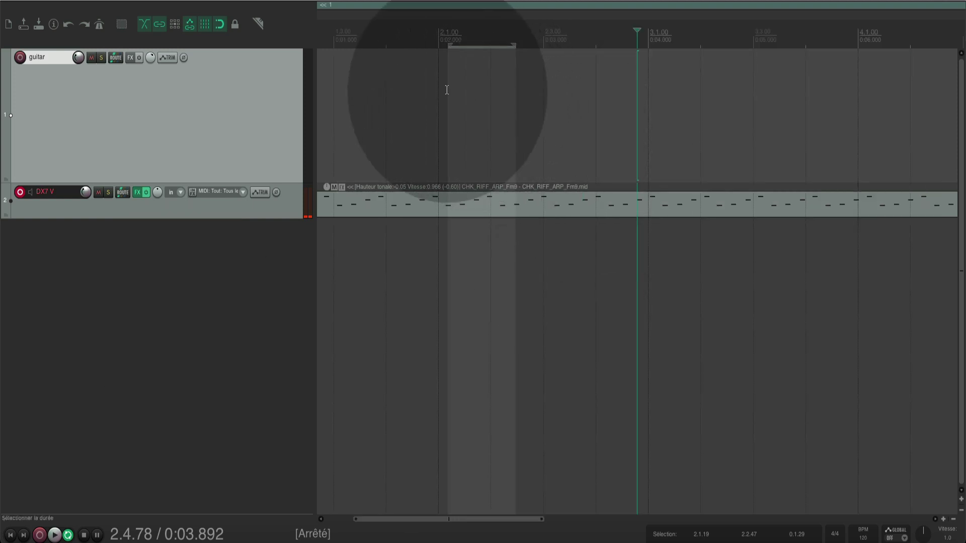
Step: Set the time selection from 1.3.00 to 2.1.00 in the arrangement and zoom the timeline to it
{"action": "left_click_drag", "start_coordinate": [334, 95], "coordinate": [425, 105]}
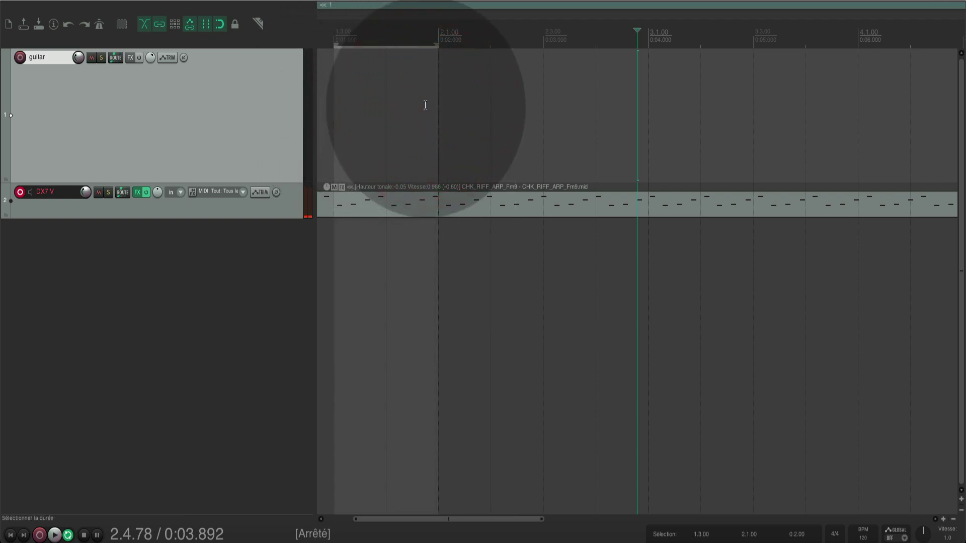
{"action": "key", "text": "ctrl+Page_Up"}
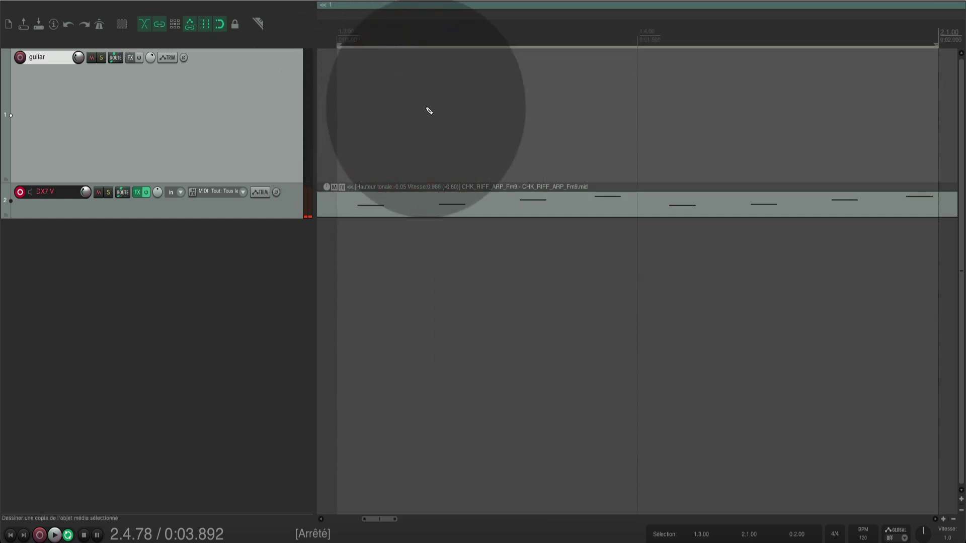
Step: Return the edit cursor to the project start, and zoom and scroll the timeline horizontally past measure 20 and back
{"action": "key", "text": "Home"}
{"action": "key", "text": "ctrl+Page_Down"}
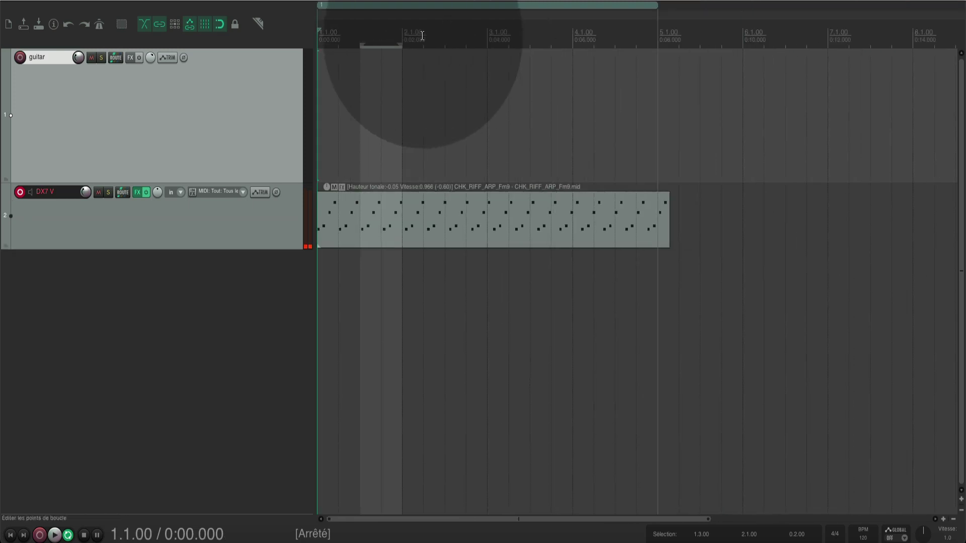
{"action": "scroll", "coordinate": [422, 35], "scroll_direction": "down", "scroll_amount": 4}
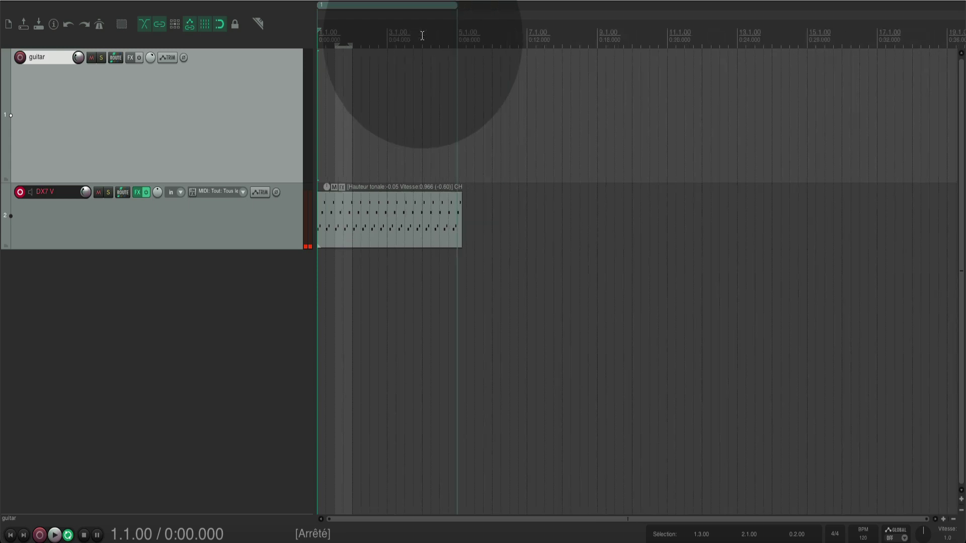
{"action": "scroll", "coordinate": [422, 35], "scroll_direction": "up", "scroll_amount": 4}
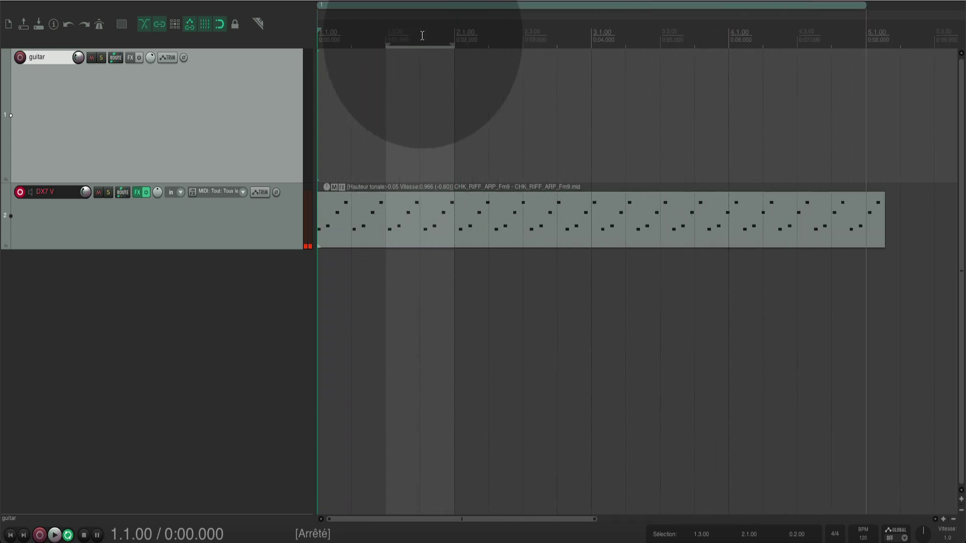
{"action": "scroll", "coordinate": [422, 35], "scroll_direction": "down", "scroll_amount": 2}
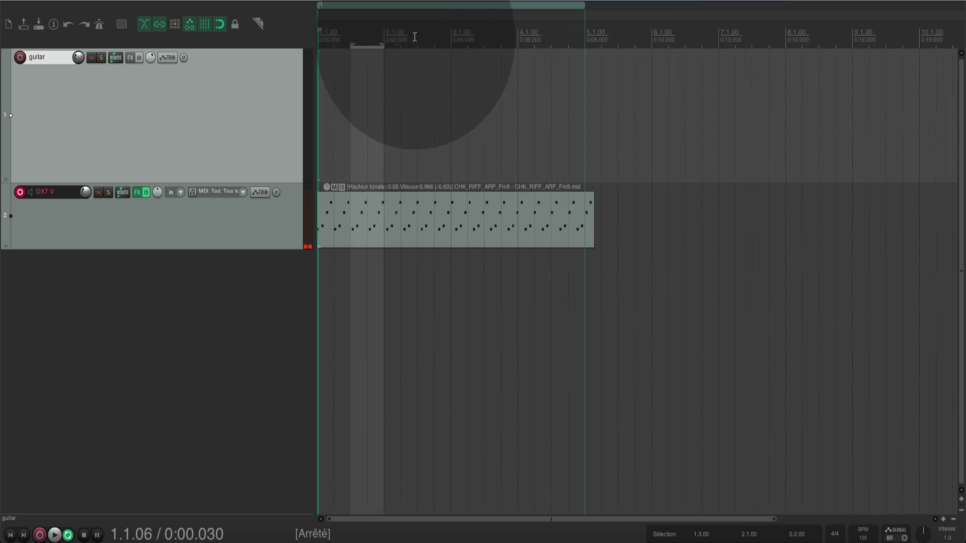
{"action": "scroll", "coordinate": [414, 36], "scroll_direction": "right", "scroll_amount": 10}
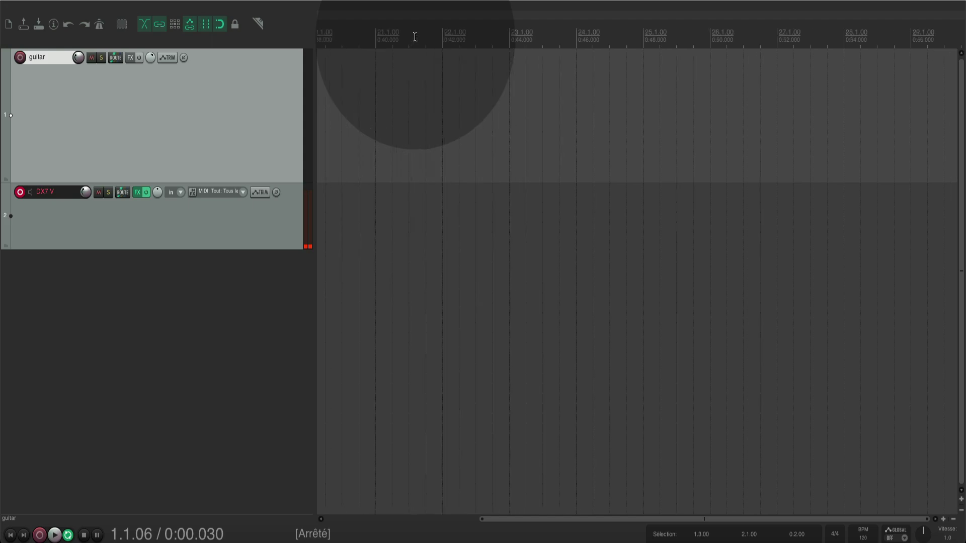
{"action": "scroll", "coordinate": [415, 36], "scroll_direction": "left", "scroll_amount": 10}
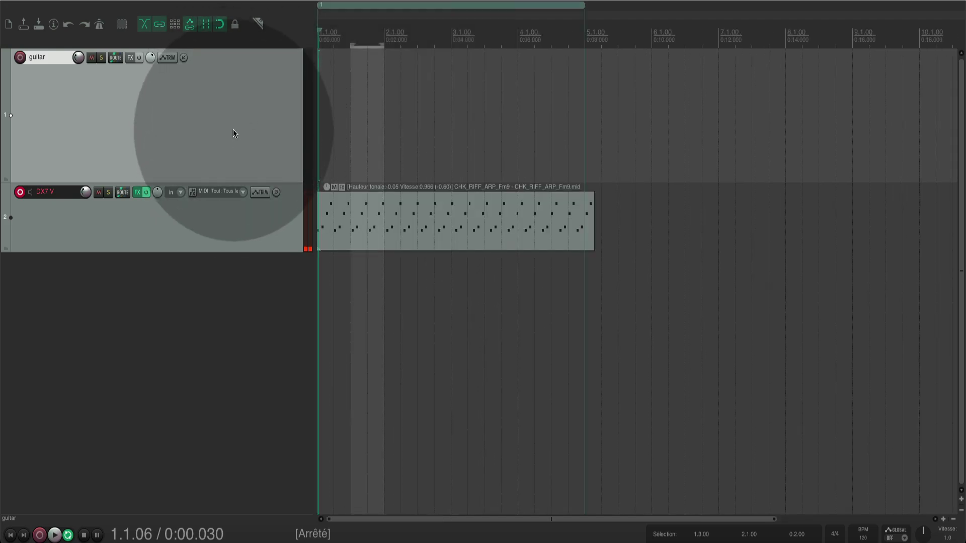
Step: Zoom the arrangement vertically in and out to vary the DX7 V track's displayed height
{"action": "scroll", "coordinate": [233, 133], "scroll_direction": "down", "scroll_amount": 4}
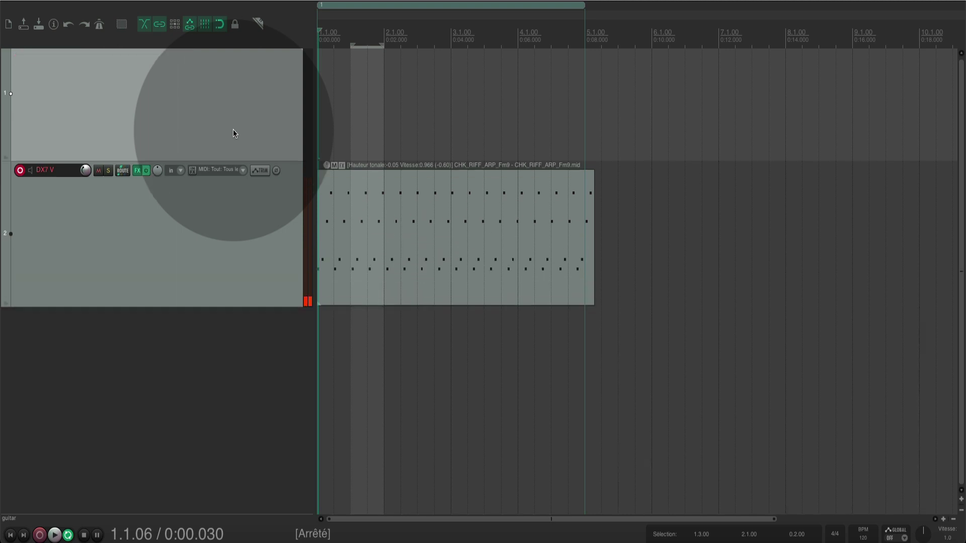
{"action": "scroll", "coordinate": [233, 133], "scroll_direction": "up", "scroll_amount": 4}
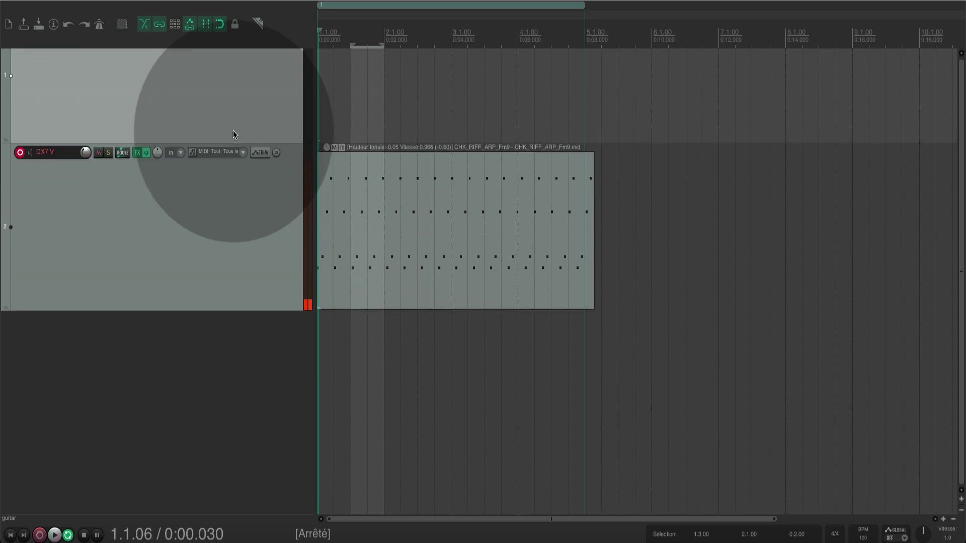
{"action": "scroll", "coordinate": [233, 135], "scroll_direction": "down", "scroll_amount": 1}
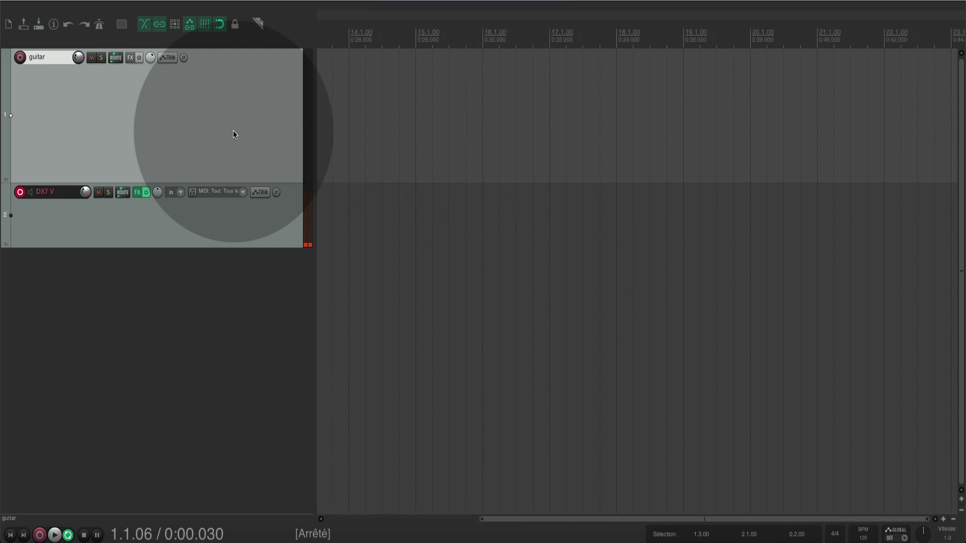
Step: Open the keyboard shortcut and mouse modifier list, examine its mousewheel, mouse and Main section entries, and return to the REAPER project
{"action": "left_click", "coordinate": [195, 123]}
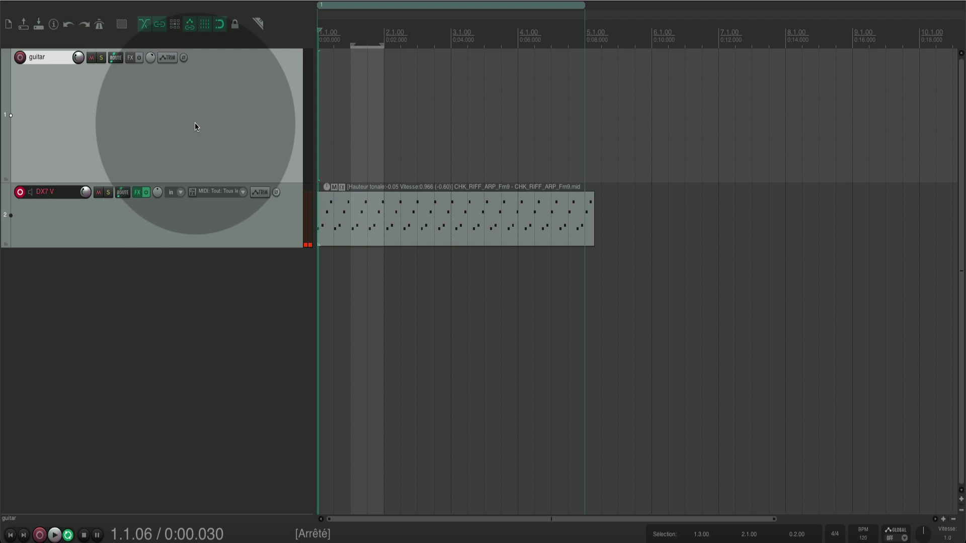
{"action": "left_click", "coordinate": [358, 1]}
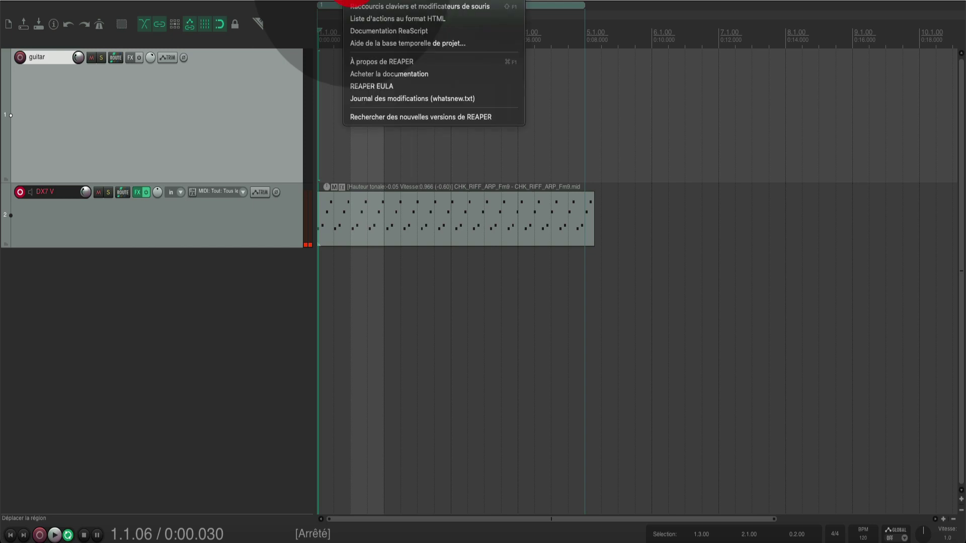
{"action": "left_click", "coordinate": [360, 9]}
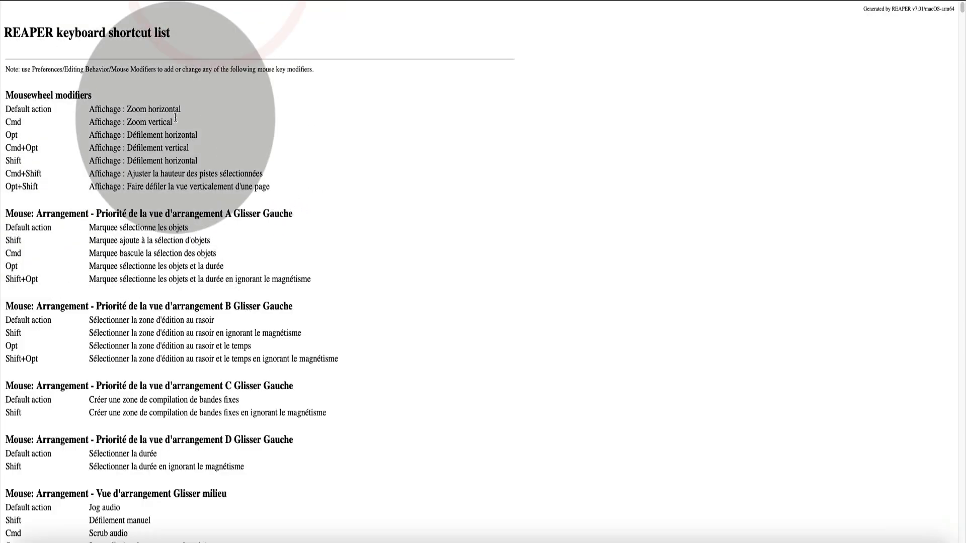
{"action": "scroll", "coordinate": [112, 169], "scroll_direction": "down", "scroll_amount": 10}
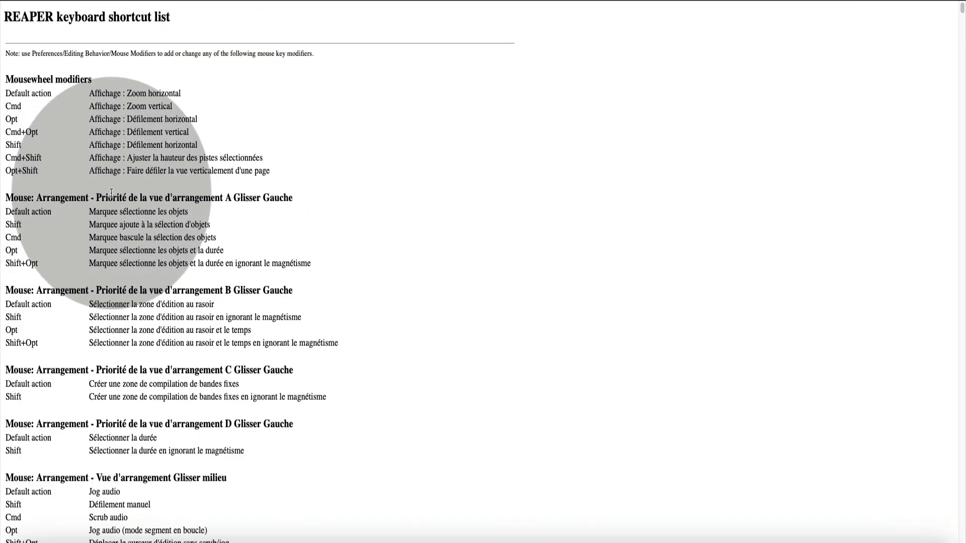
{"action": "scroll", "coordinate": [110, 192], "scroll_direction": "down", "scroll_amount": 20}
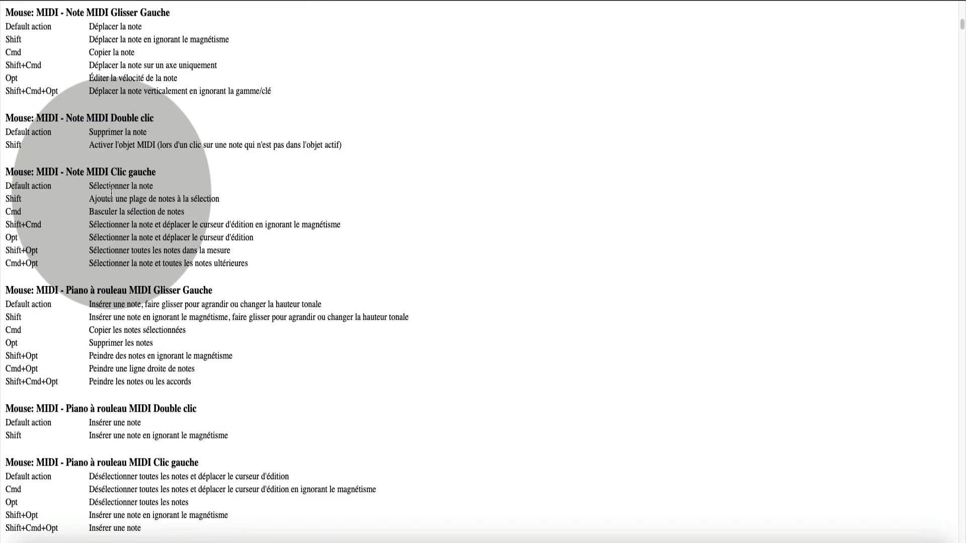
{"action": "scroll", "coordinate": [111, 193], "scroll_direction": "down", "scroll_amount": 20}
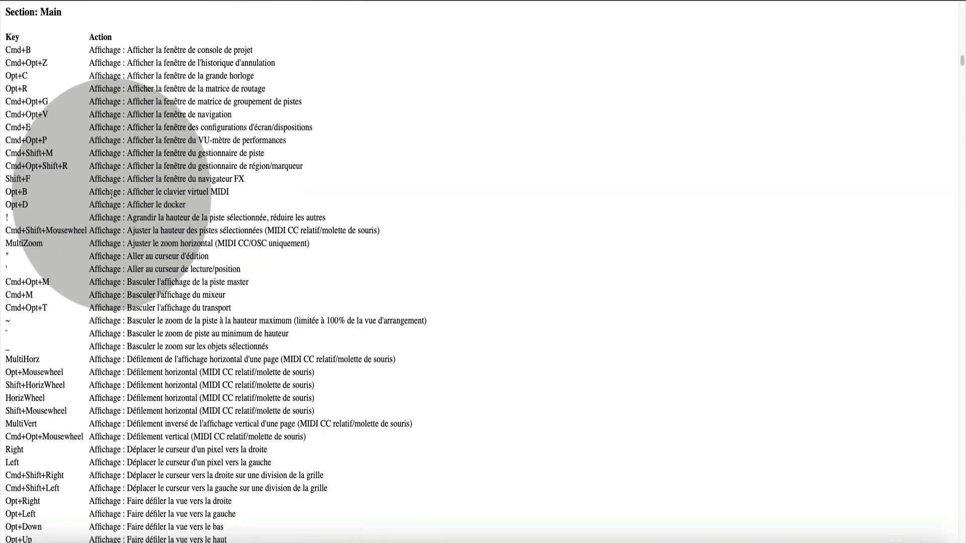
{"action": "scroll", "coordinate": [111, 195], "scroll_direction": "down", "scroll_amount": 20}
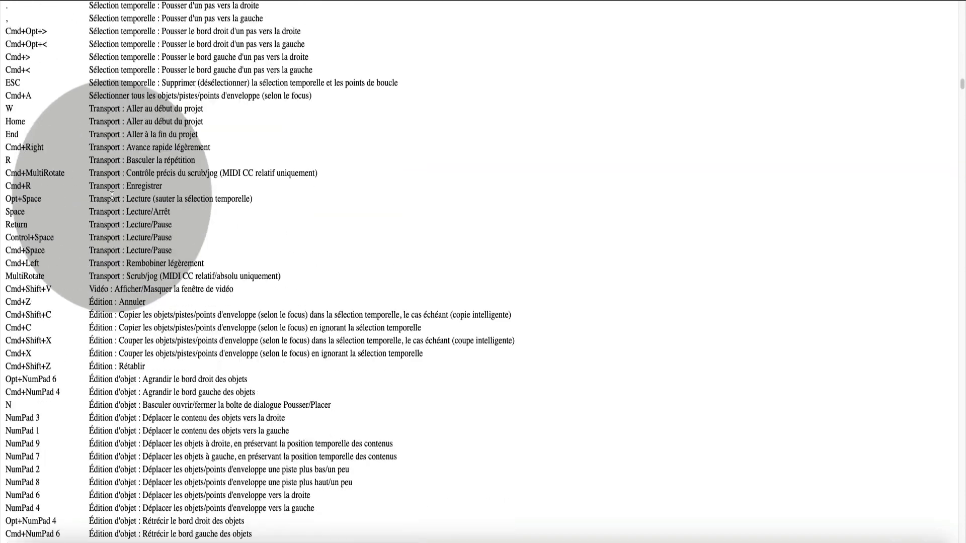
{"action": "scroll", "coordinate": [111, 196], "scroll_direction": "up", "scroll_amount": 20}
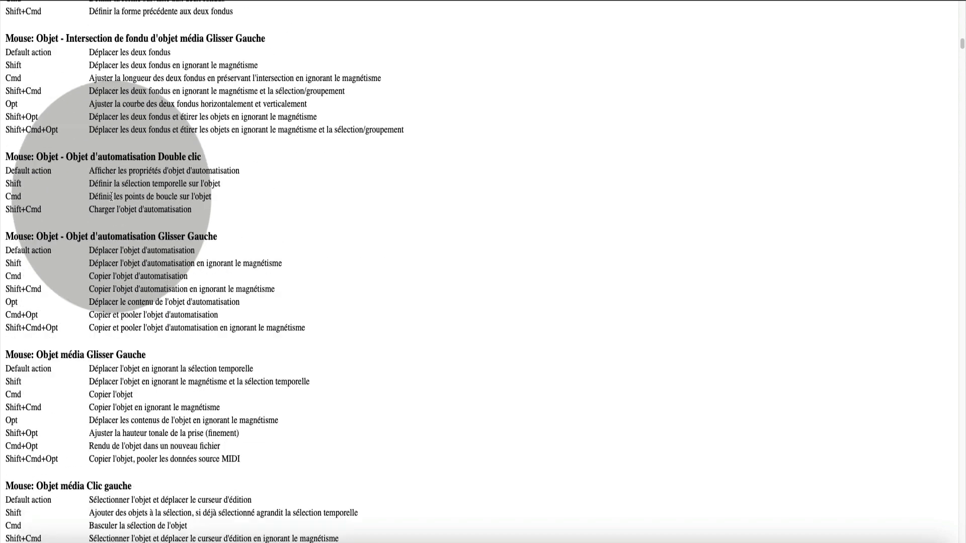
{"action": "scroll", "coordinate": [110, 199], "scroll_direction": "up", "scroll_amount": 20}
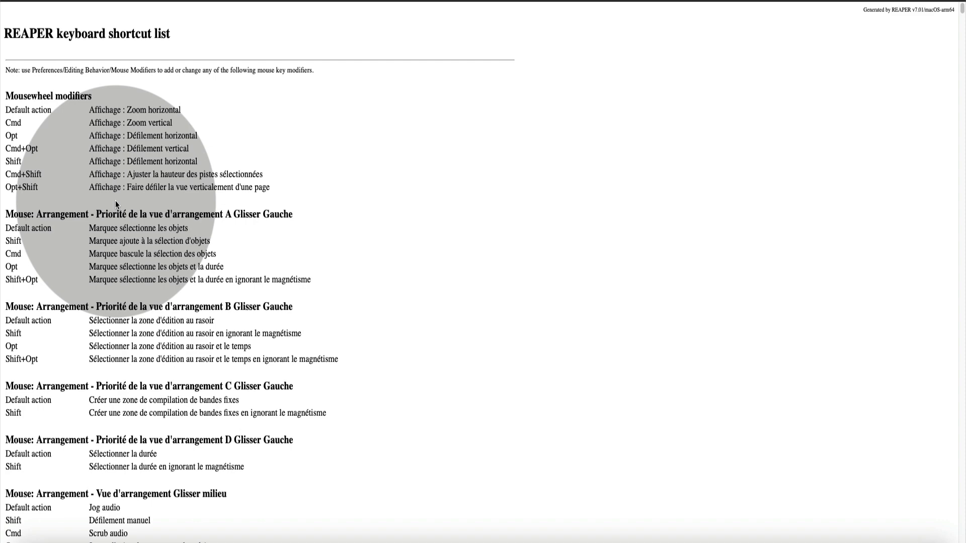
{"action": "key", "text": "super+Tab"}
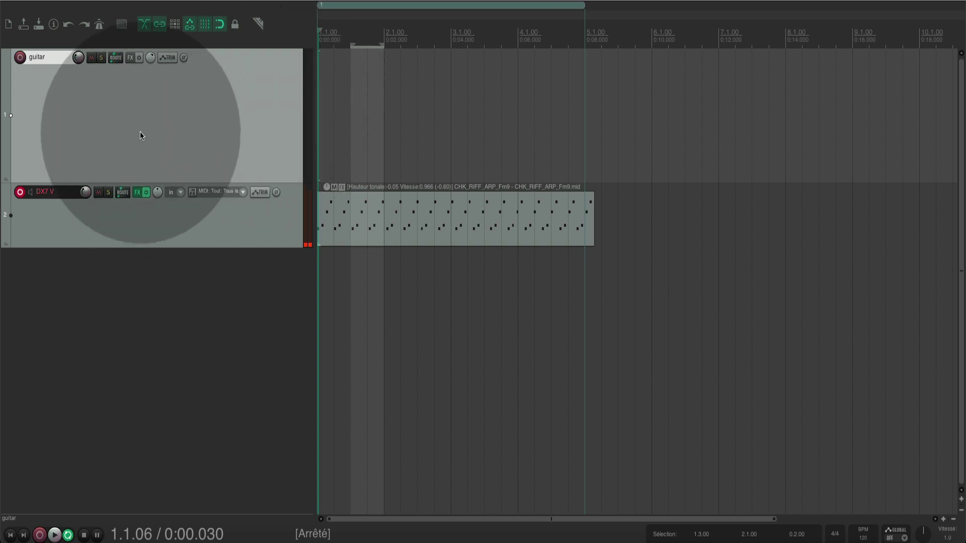
Step: Examine the guitar track's context commands, including inserting a track from a template, and open those of the DX7 V track's MIDI item
{"action": "right_click", "coordinate": [119, 127]}
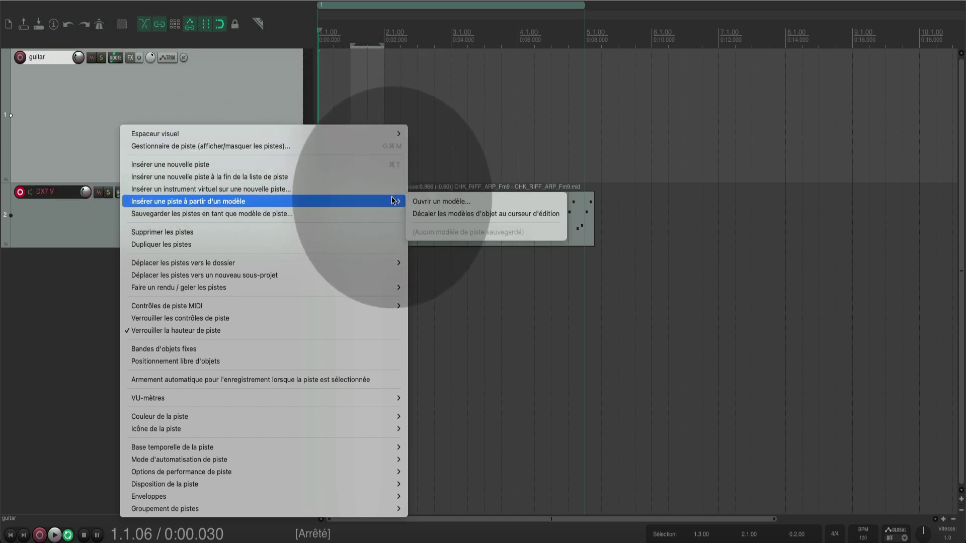
{"action": "left_click", "coordinate": [274, 97]}
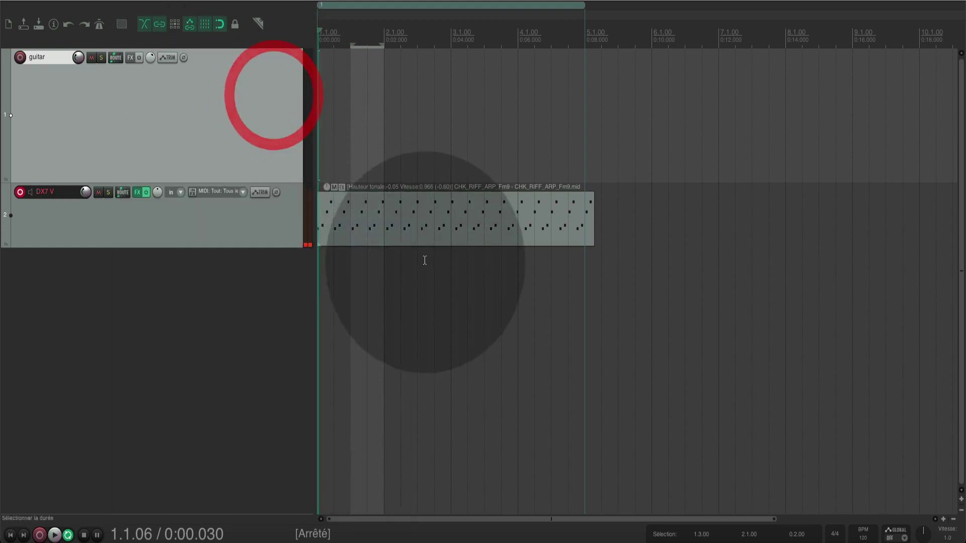
{"action": "right_click", "coordinate": [421, 236]}
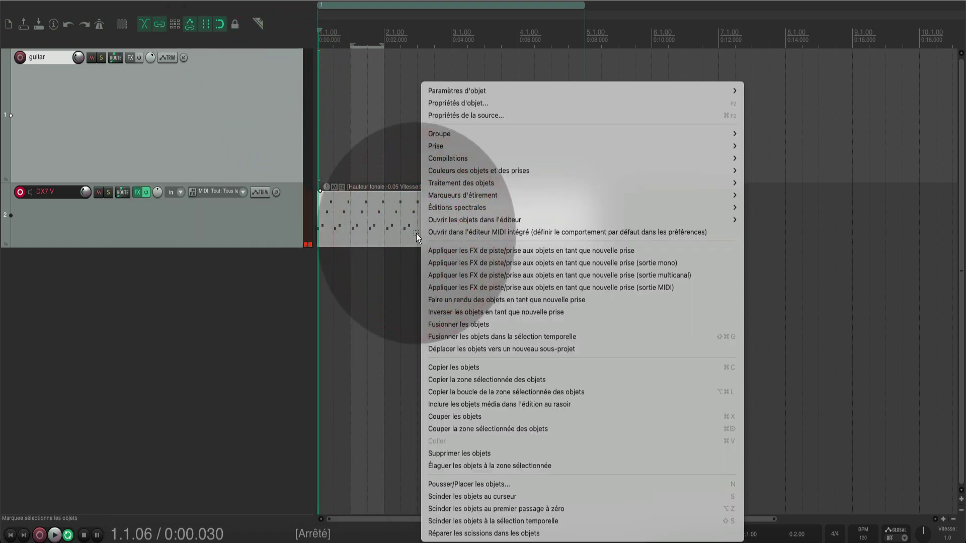